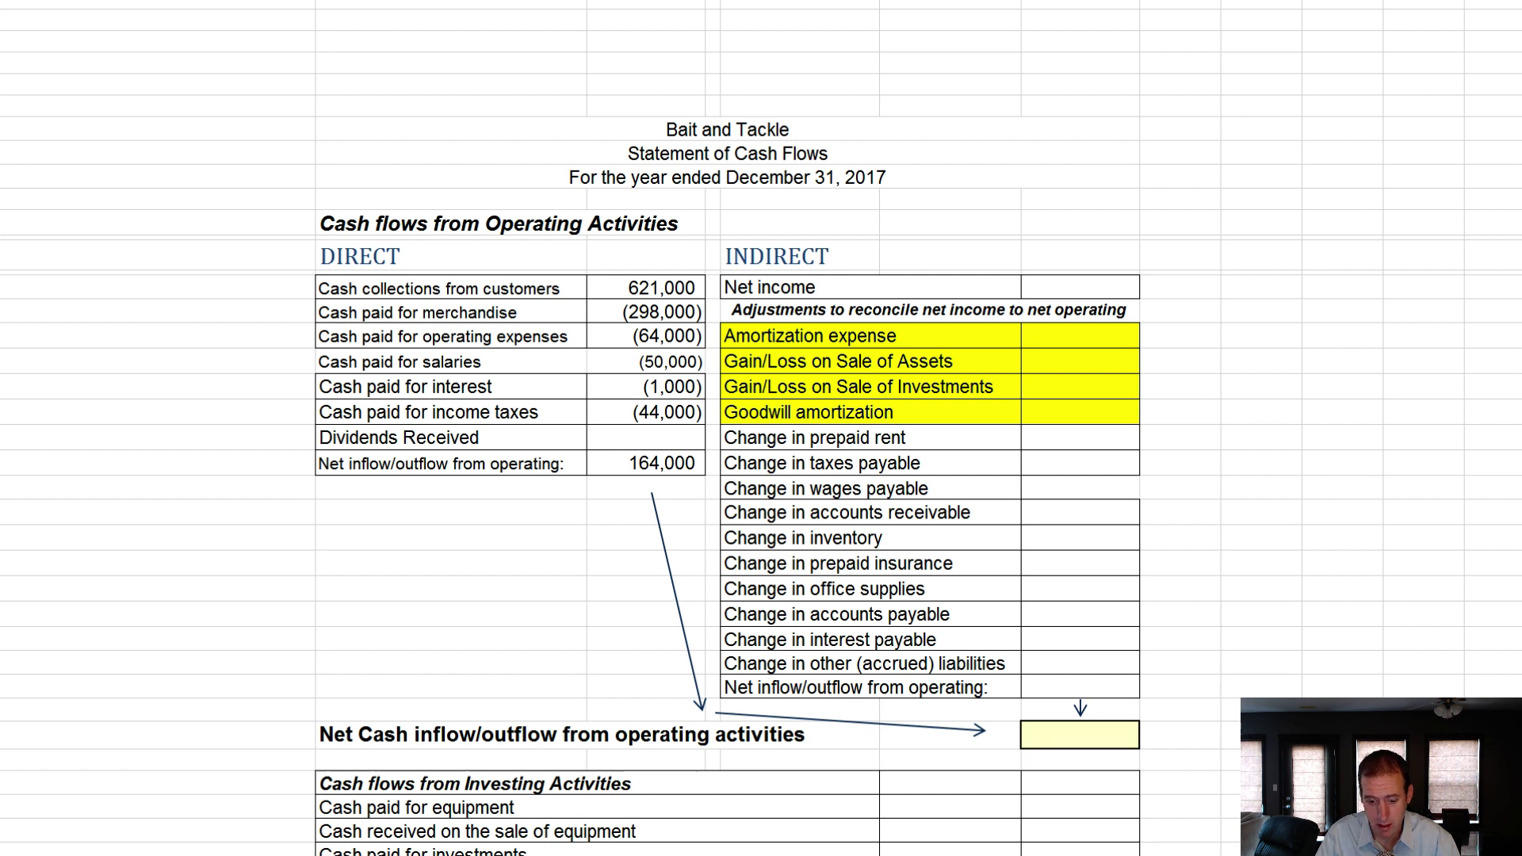
left_click(659, 290)
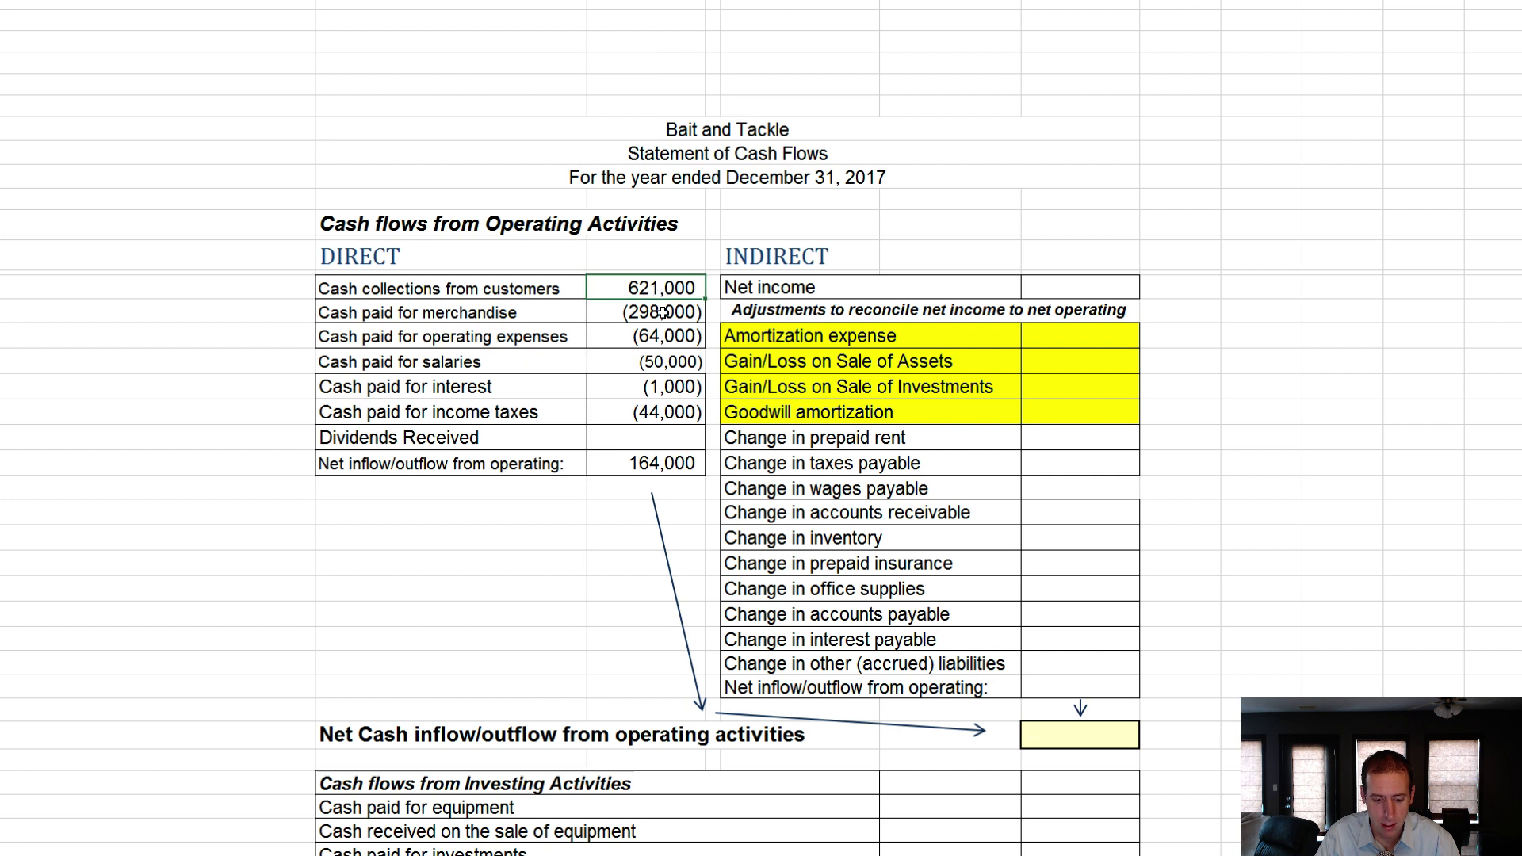
left_click_drag(663, 312, 664, 413)
left_click(645, 465)
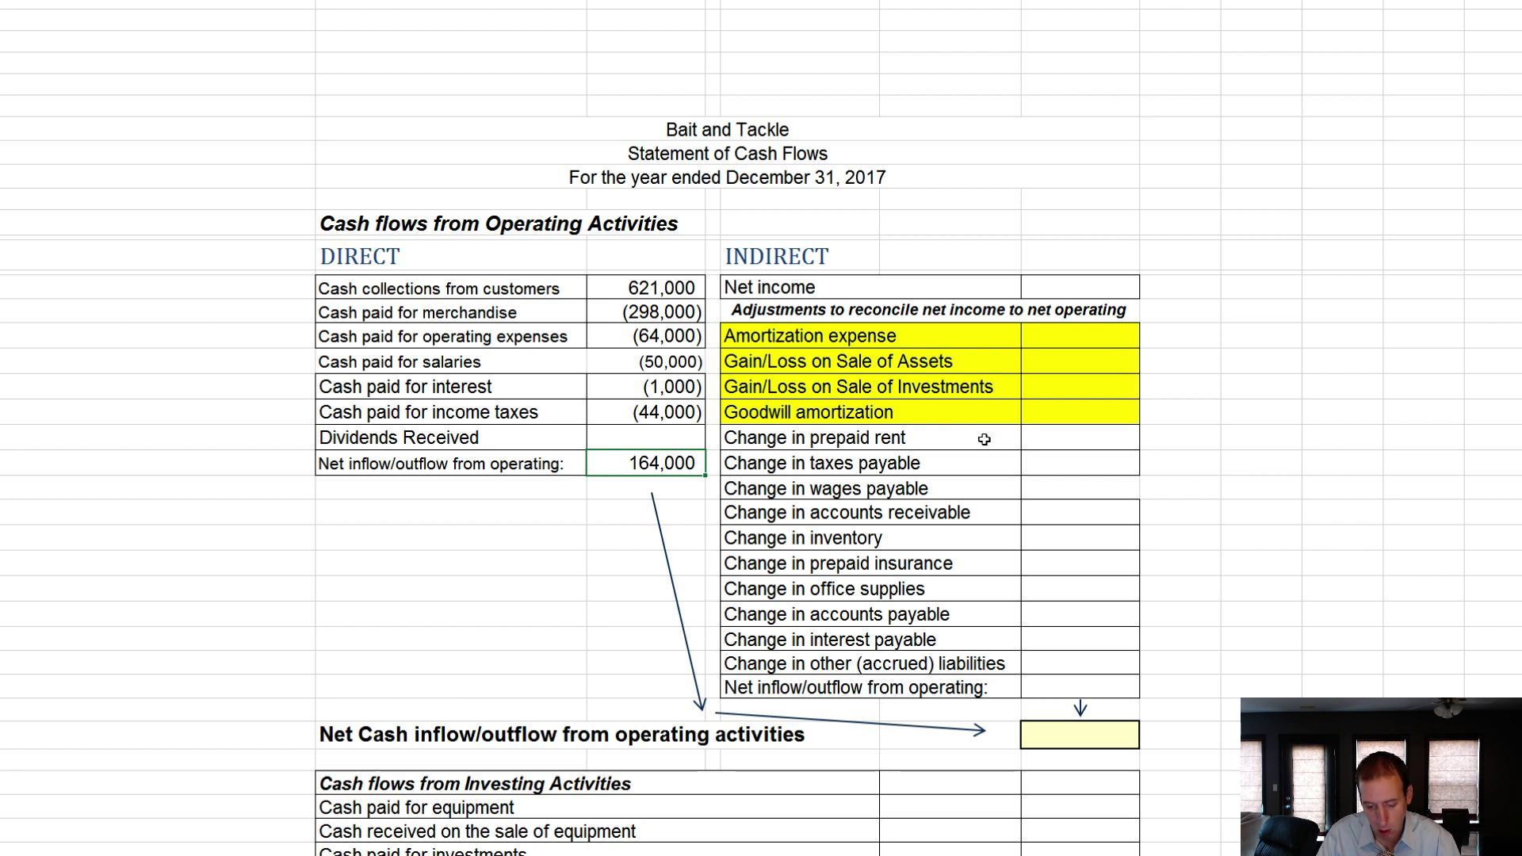
Shorten the total row's label in the direct method section to "Net inflow from operating:"
left_click(450, 466)
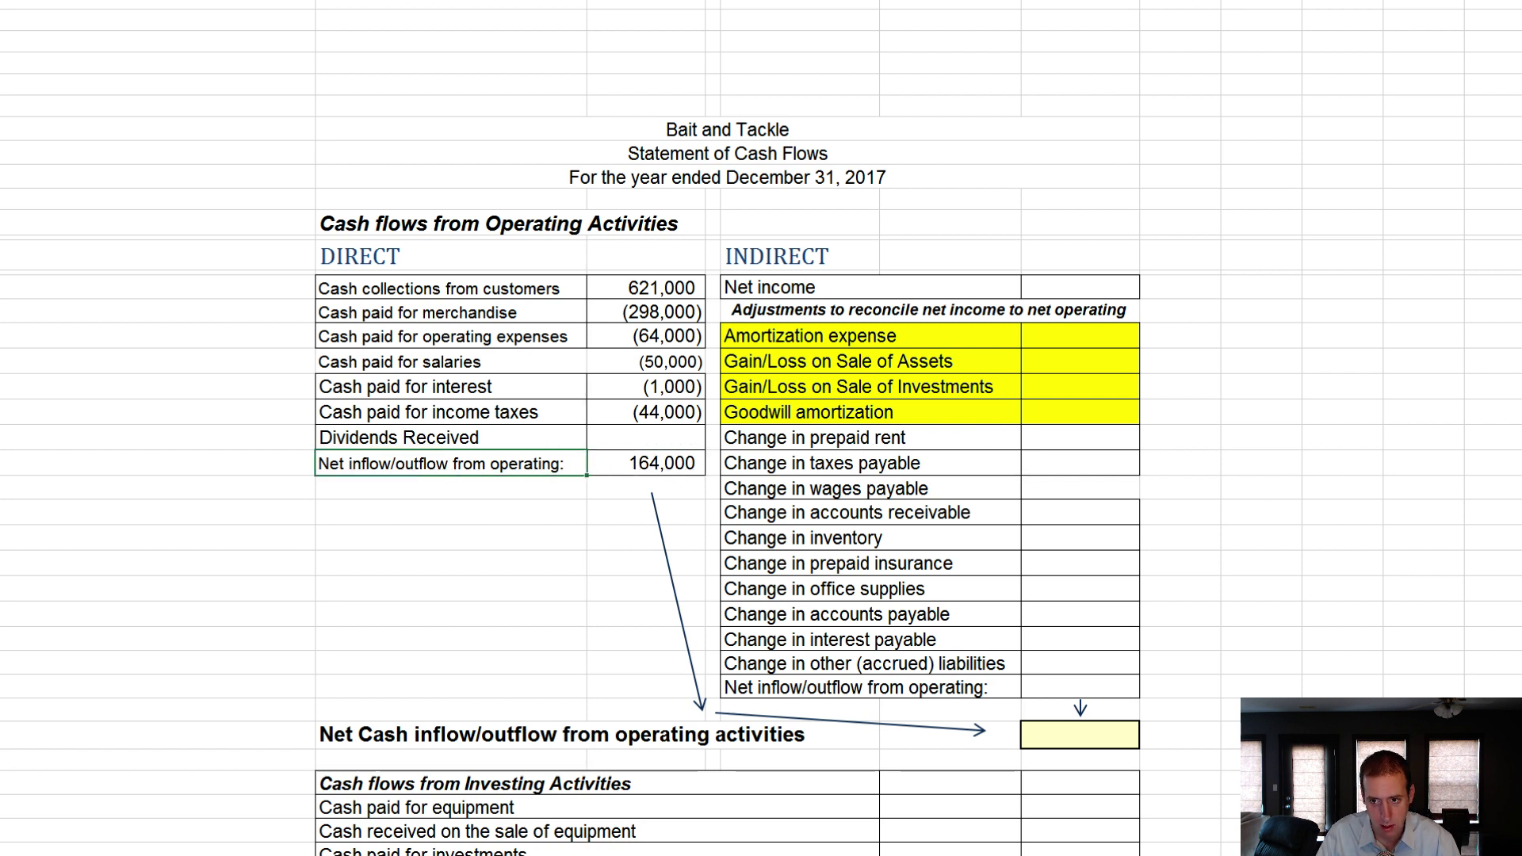
key("ctrl+Down")
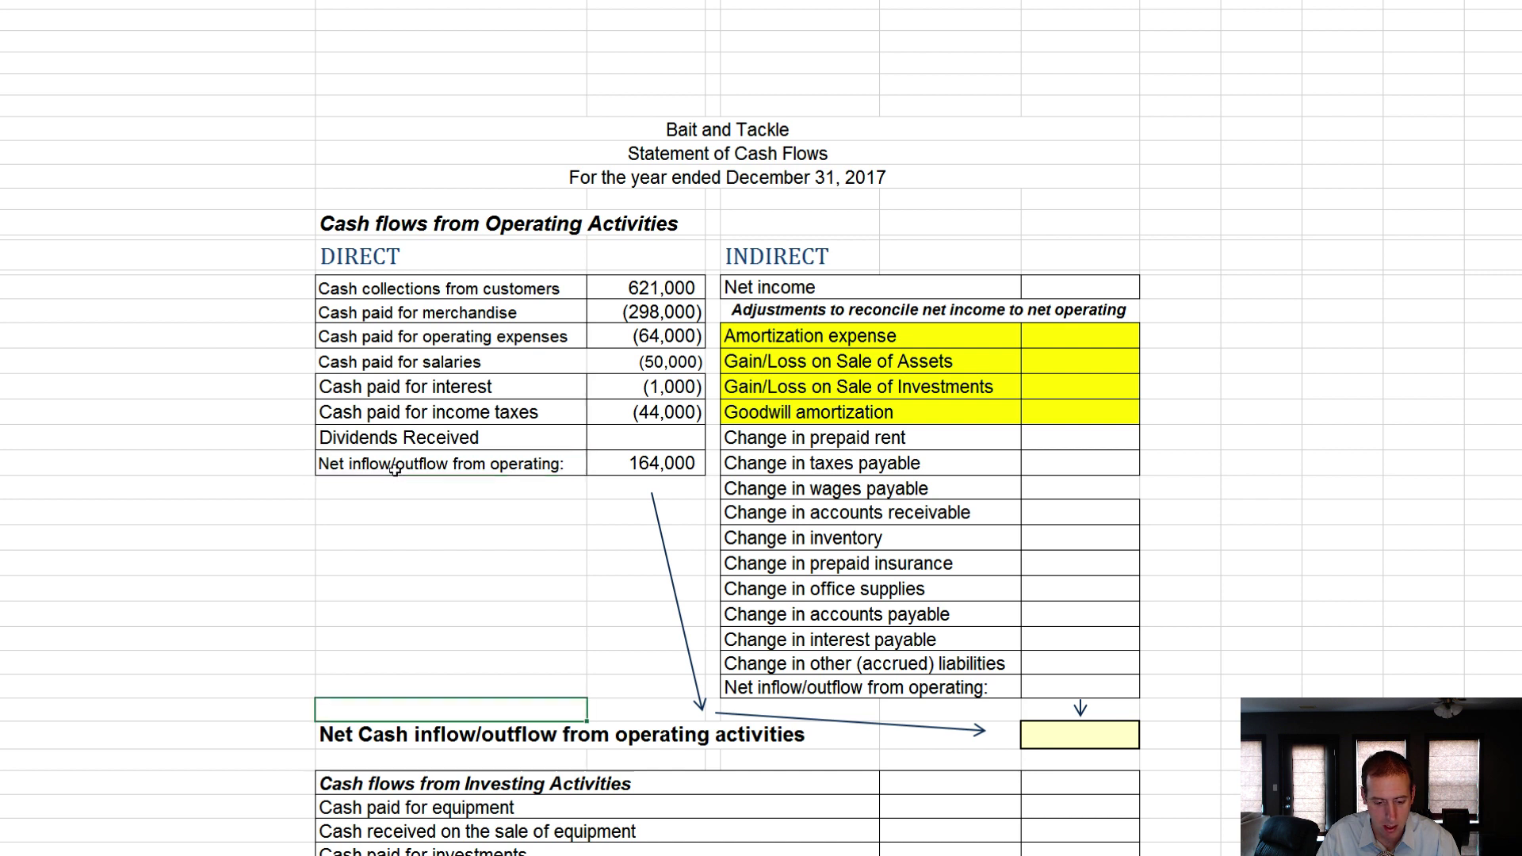
double_click(395, 469)
left_click_drag(393, 465, 449, 463)
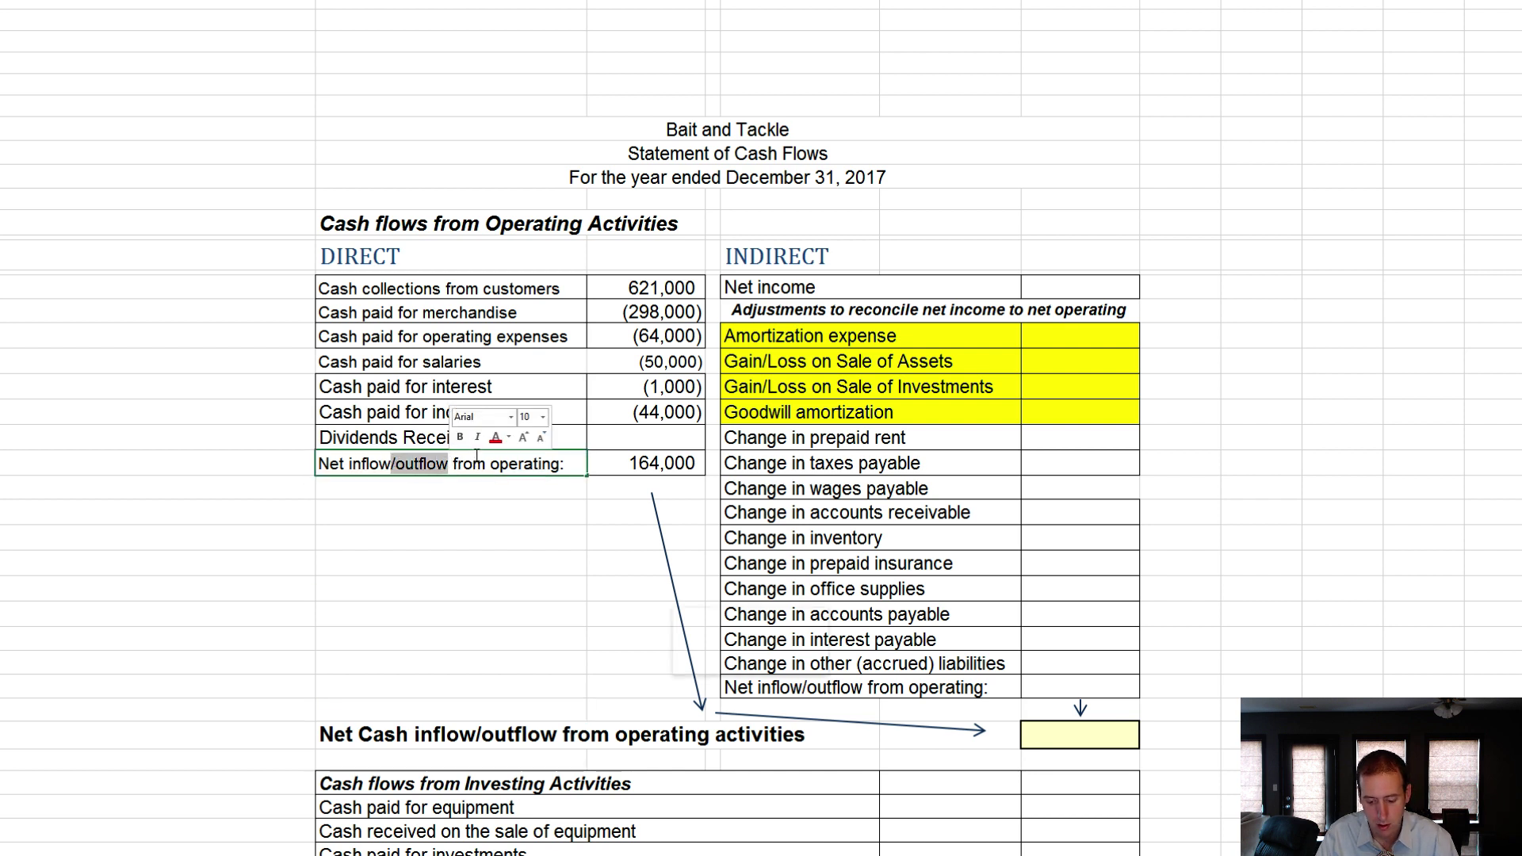
key("BackSpace")
key("BackSpace")
key("Return")
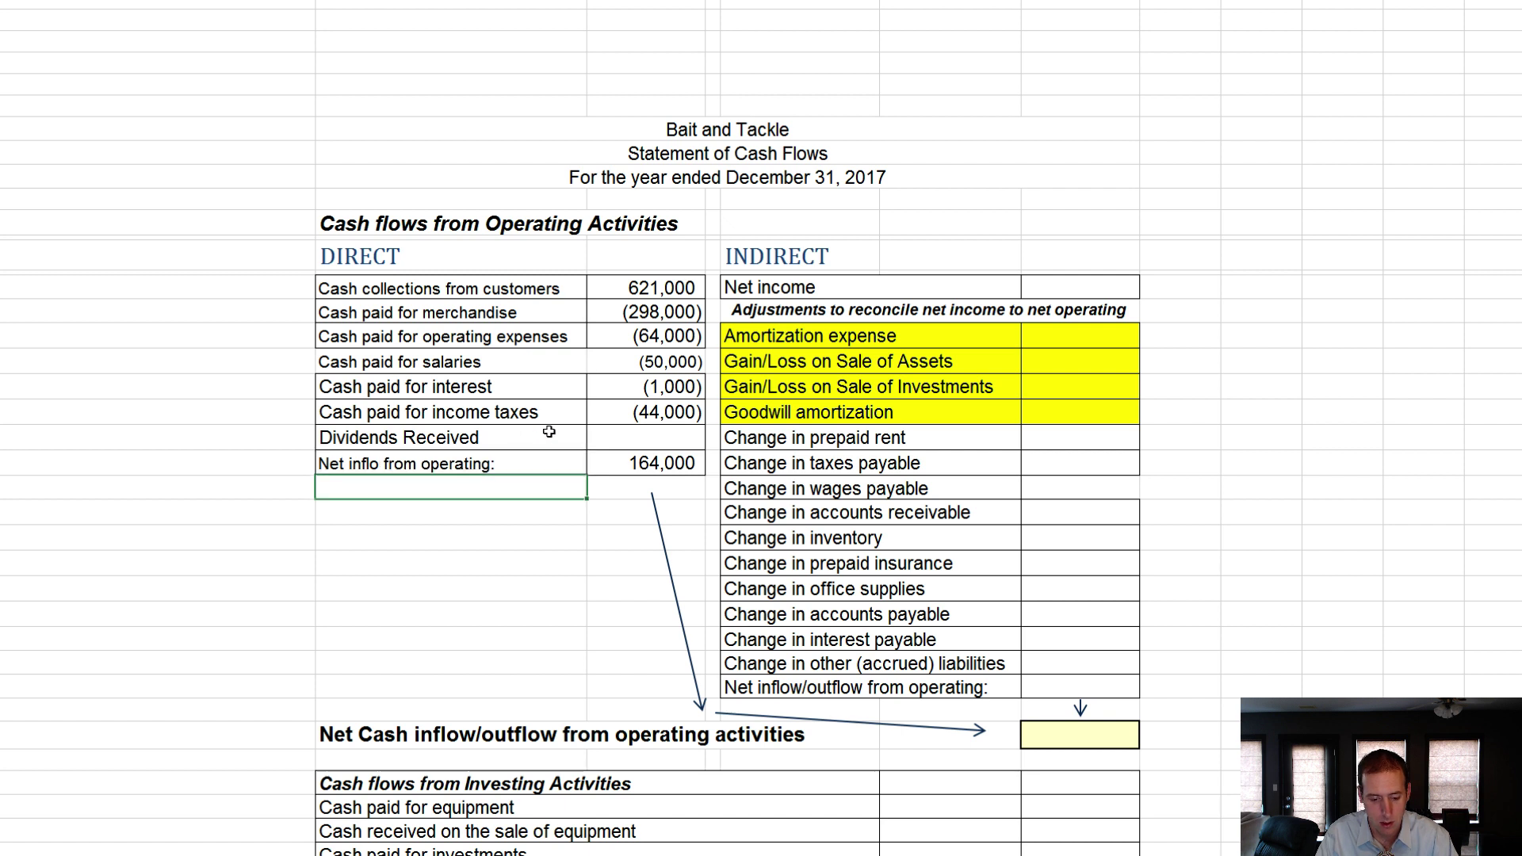
double_click(379, 465)
type("w")
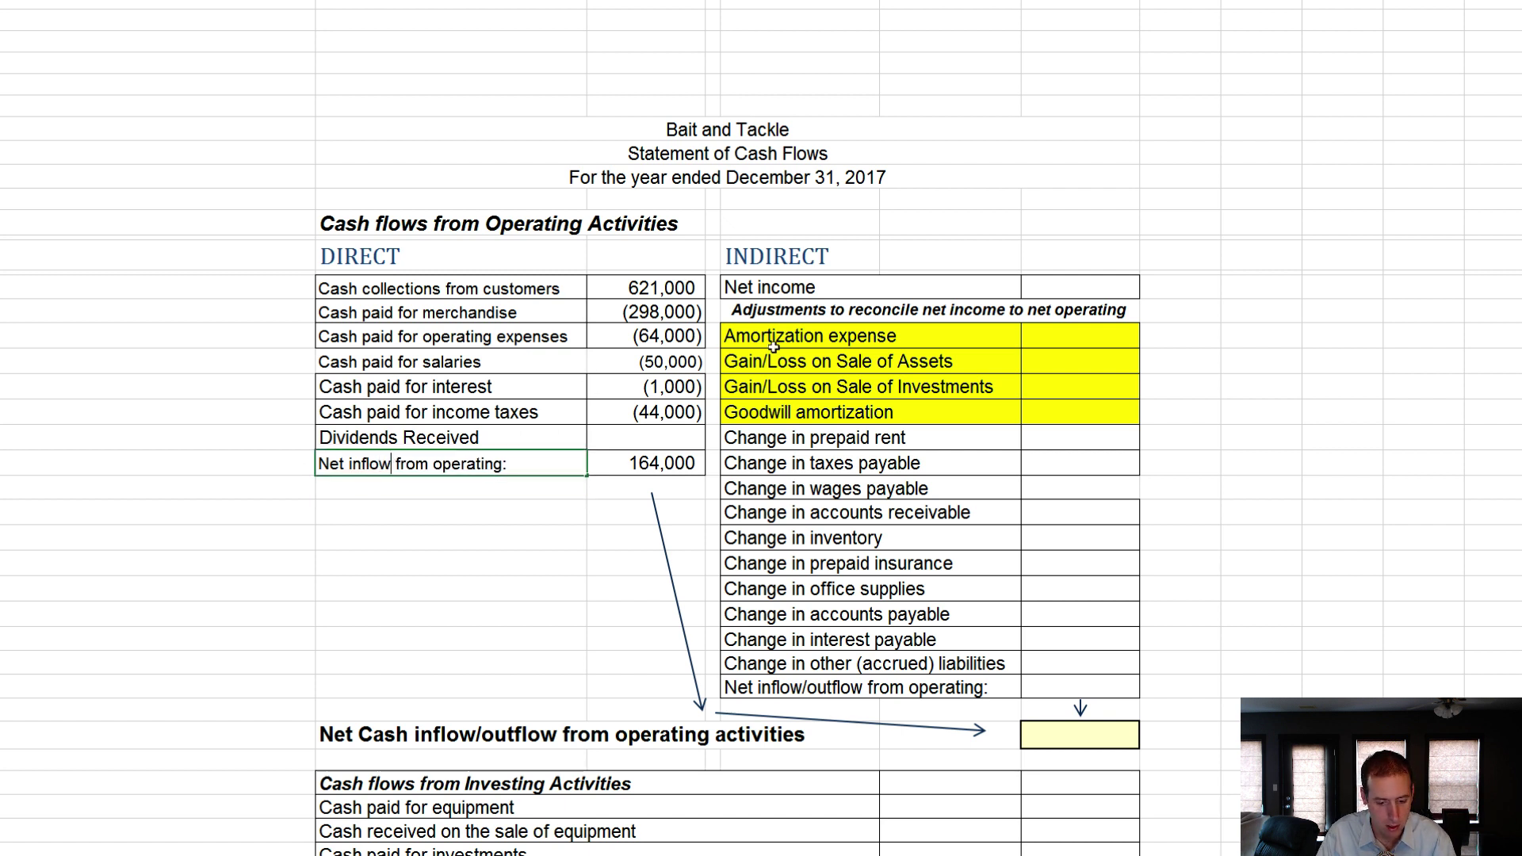
left_click(848, 334)
Look up net income in the Bait and Tackle income statement and enter 136000 for Net income in the indirect section
left_click(899, 295)
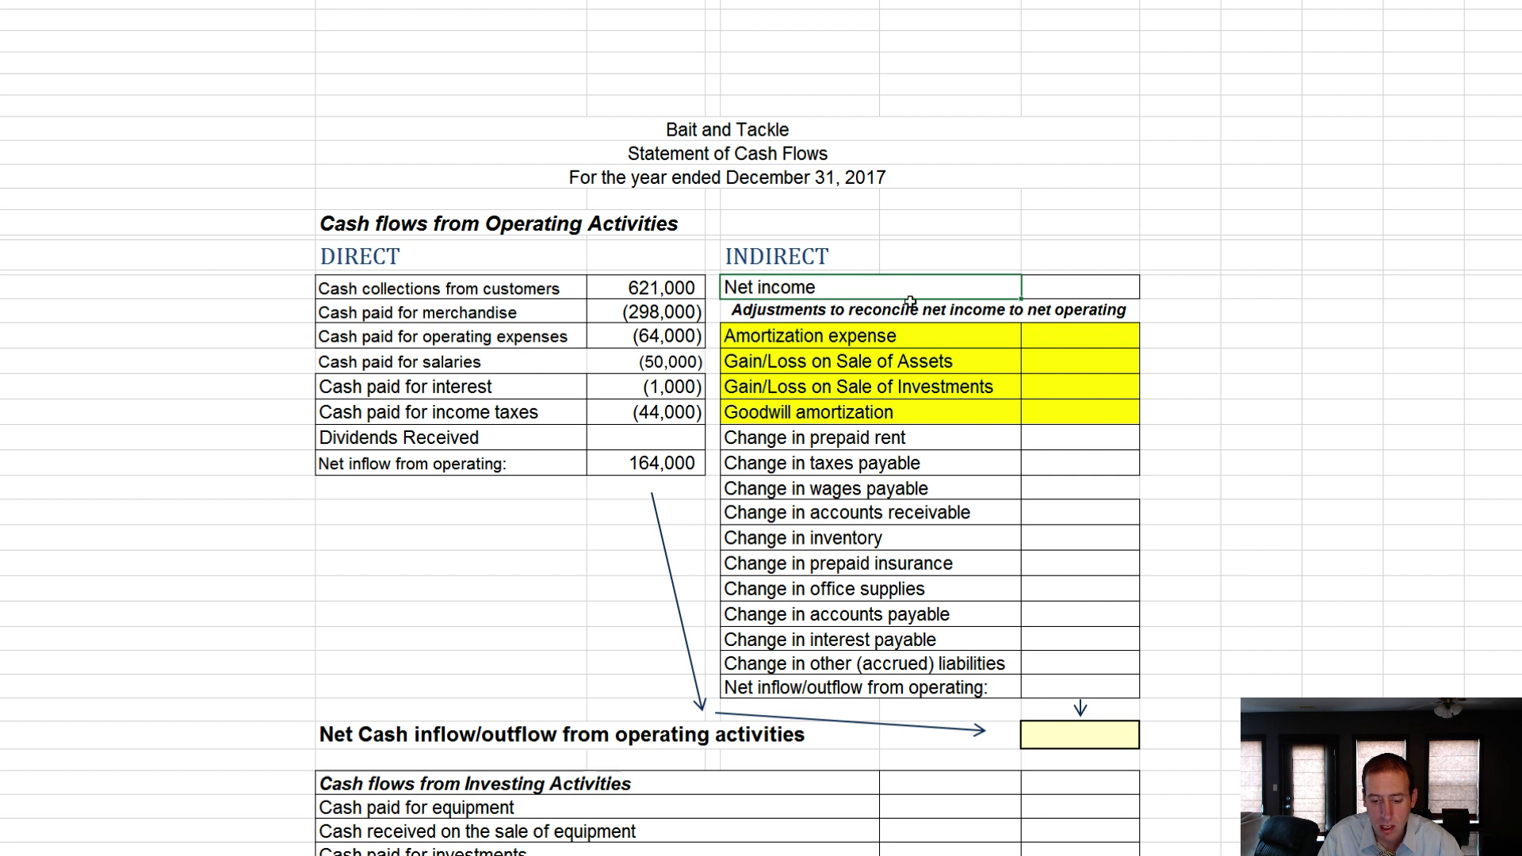
left_click(1063, 294)
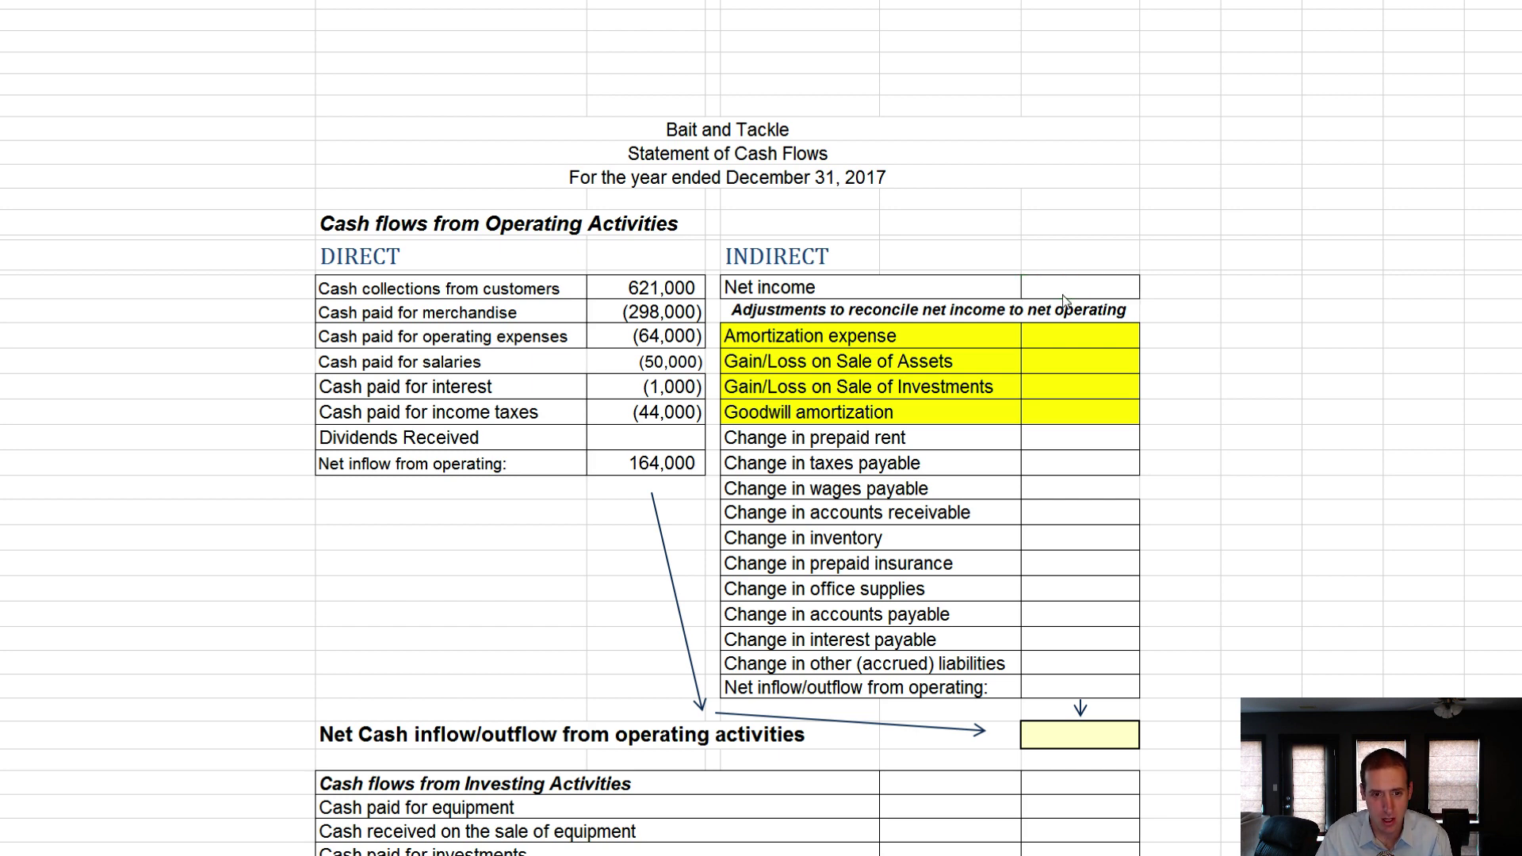
key("alt+Tab")
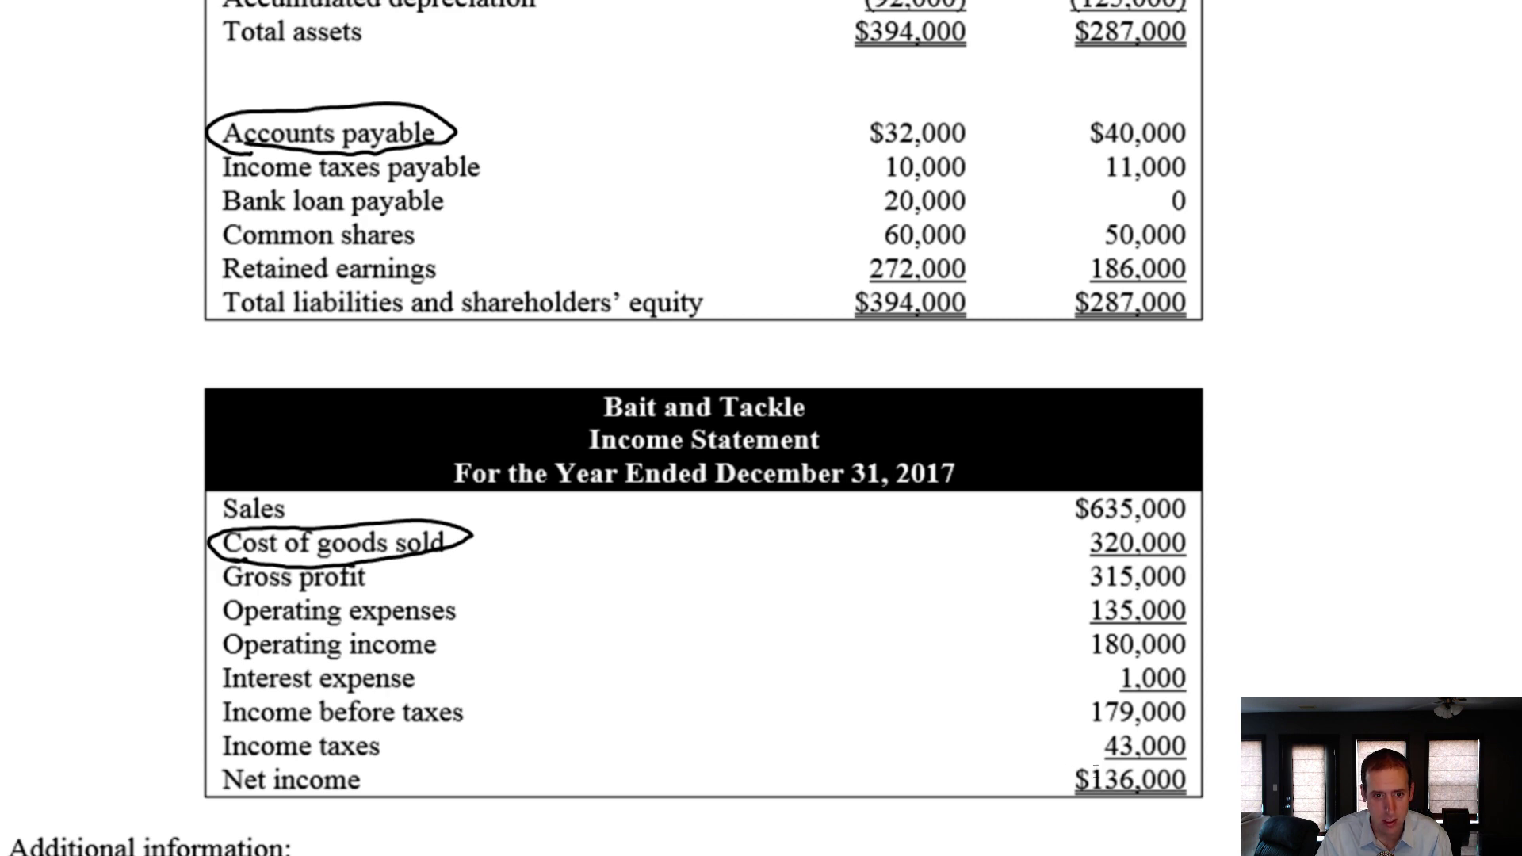
key("alt+Tab")
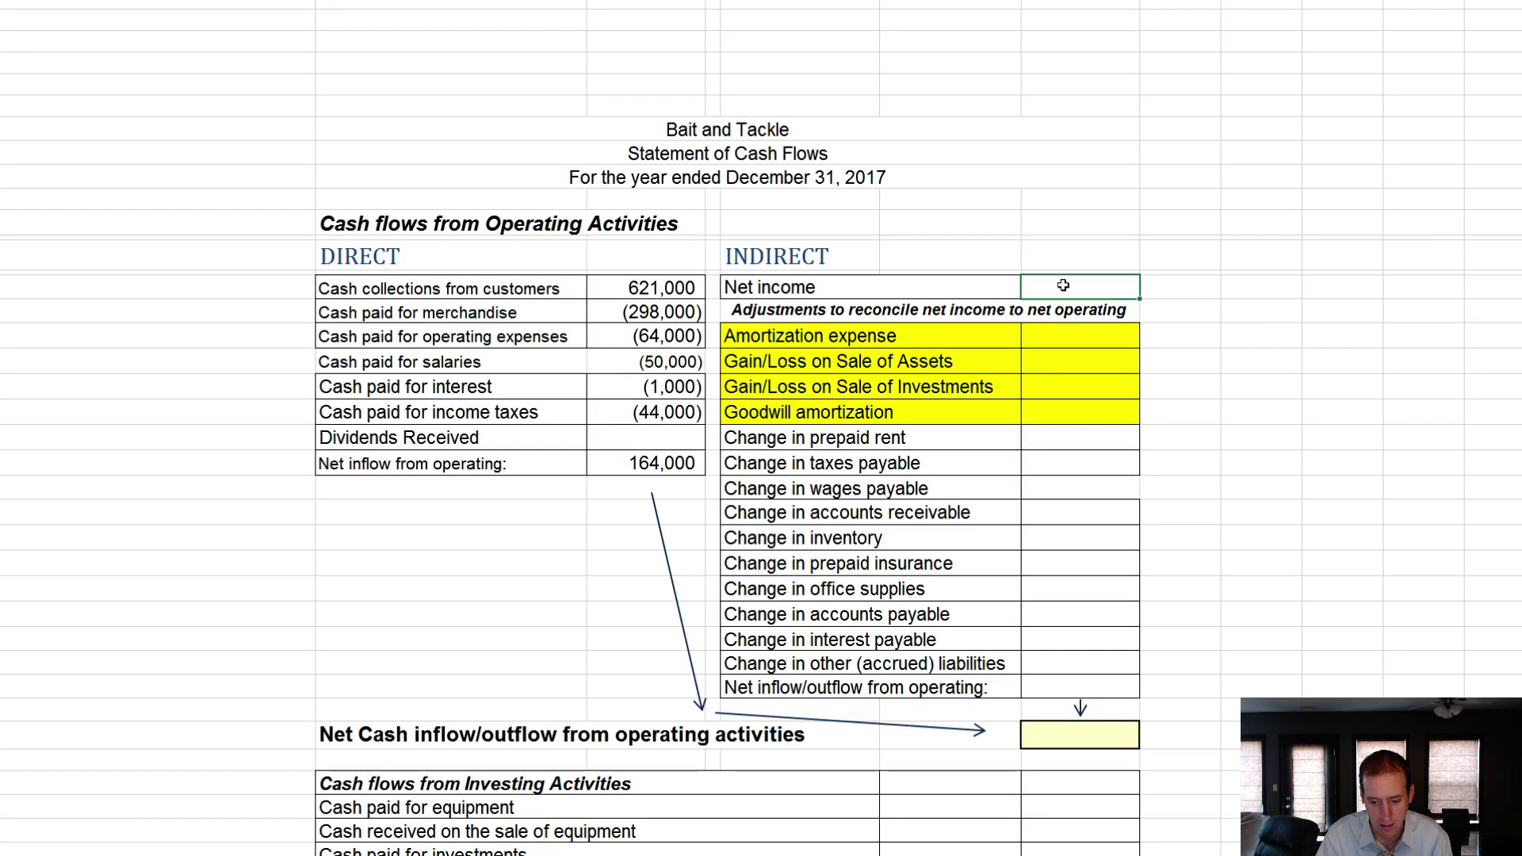
type("136000")
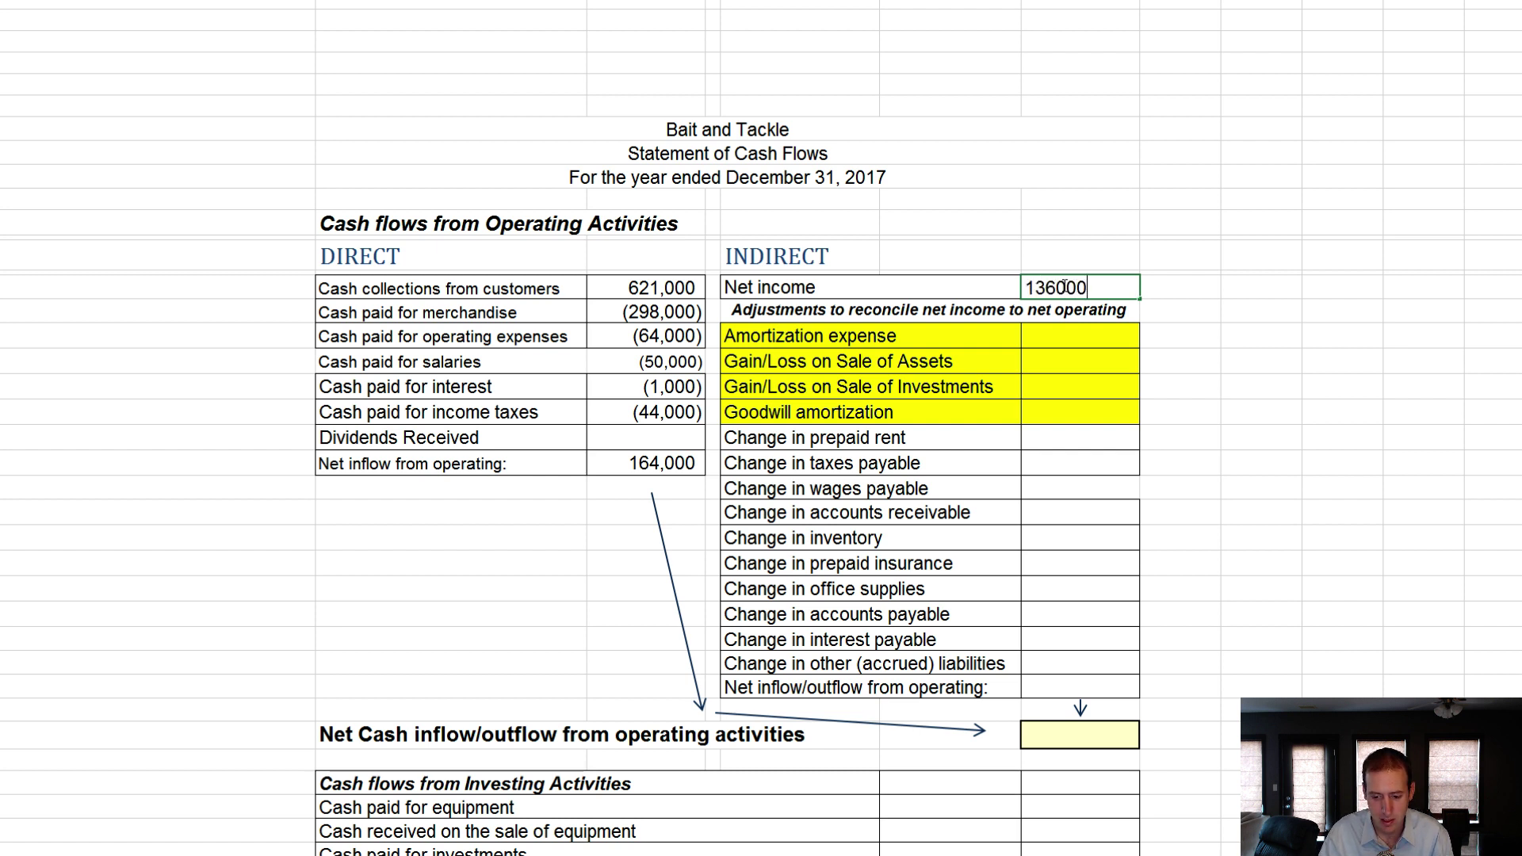
key("Return")
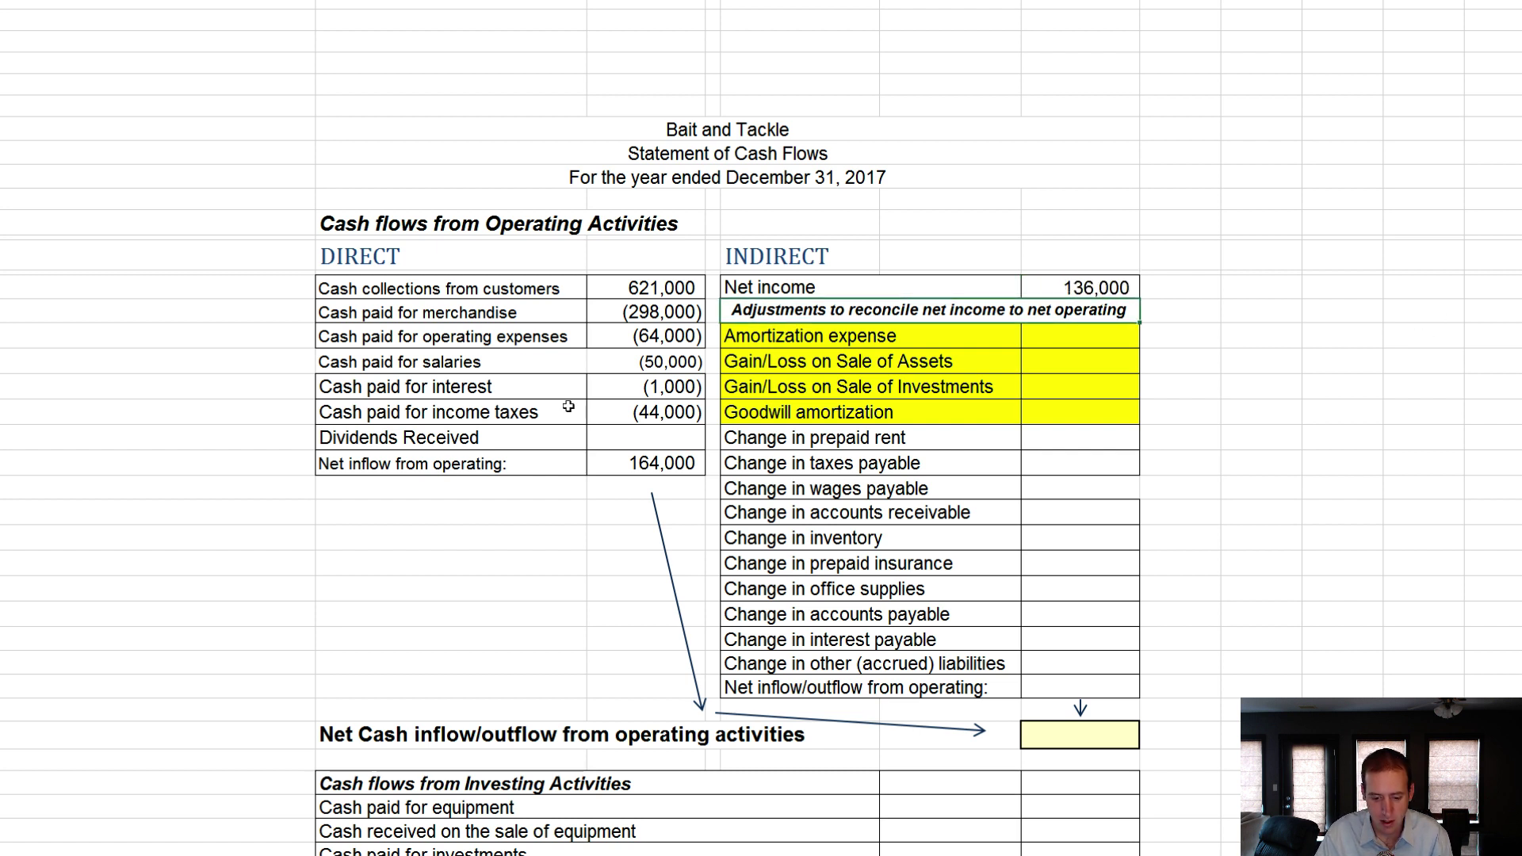
left_click(631, 459)
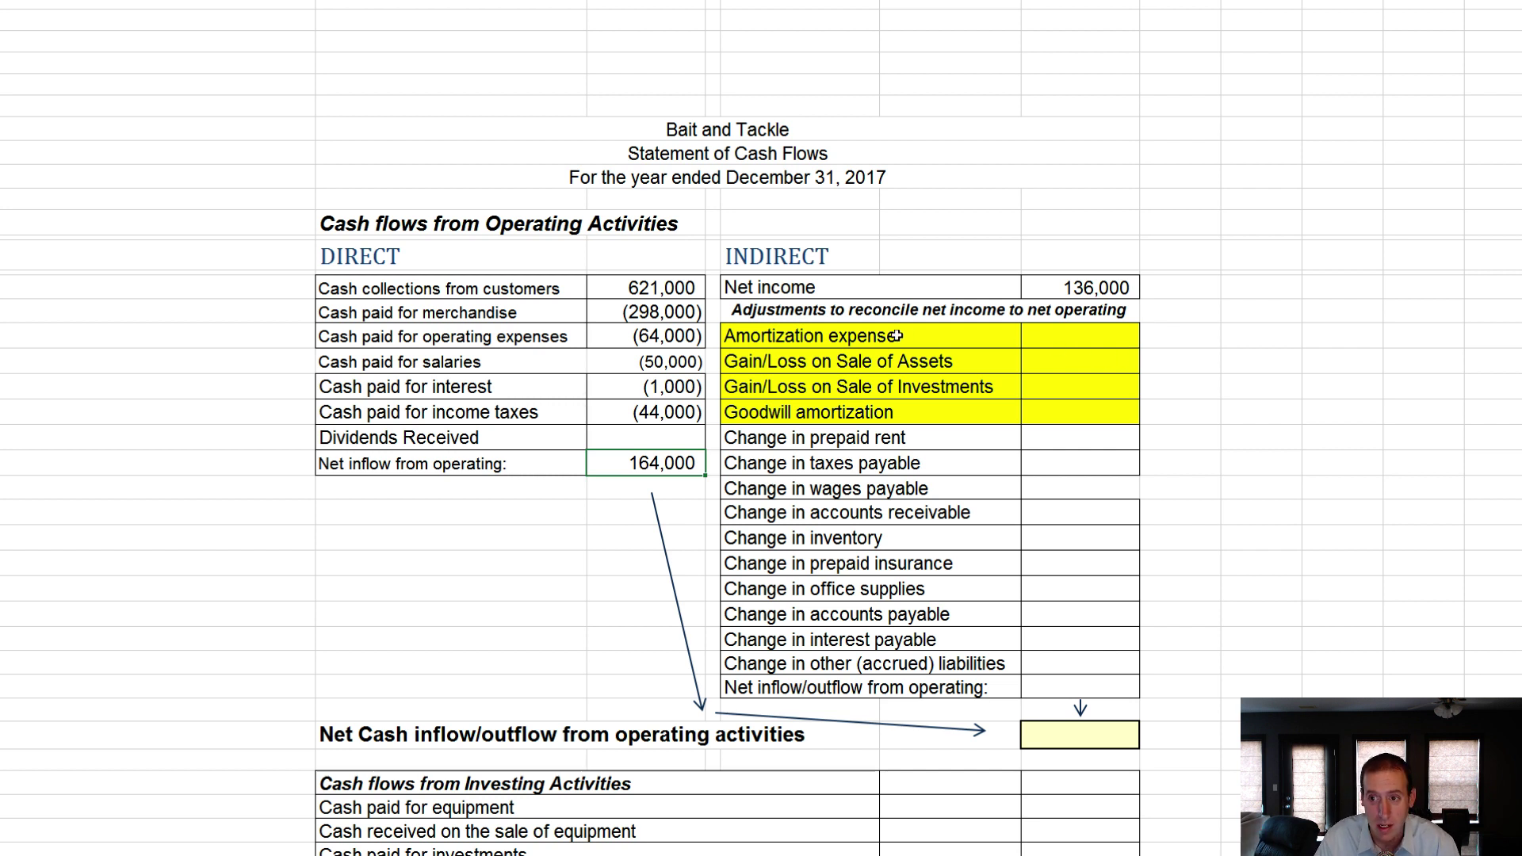
left_click(859, 312)
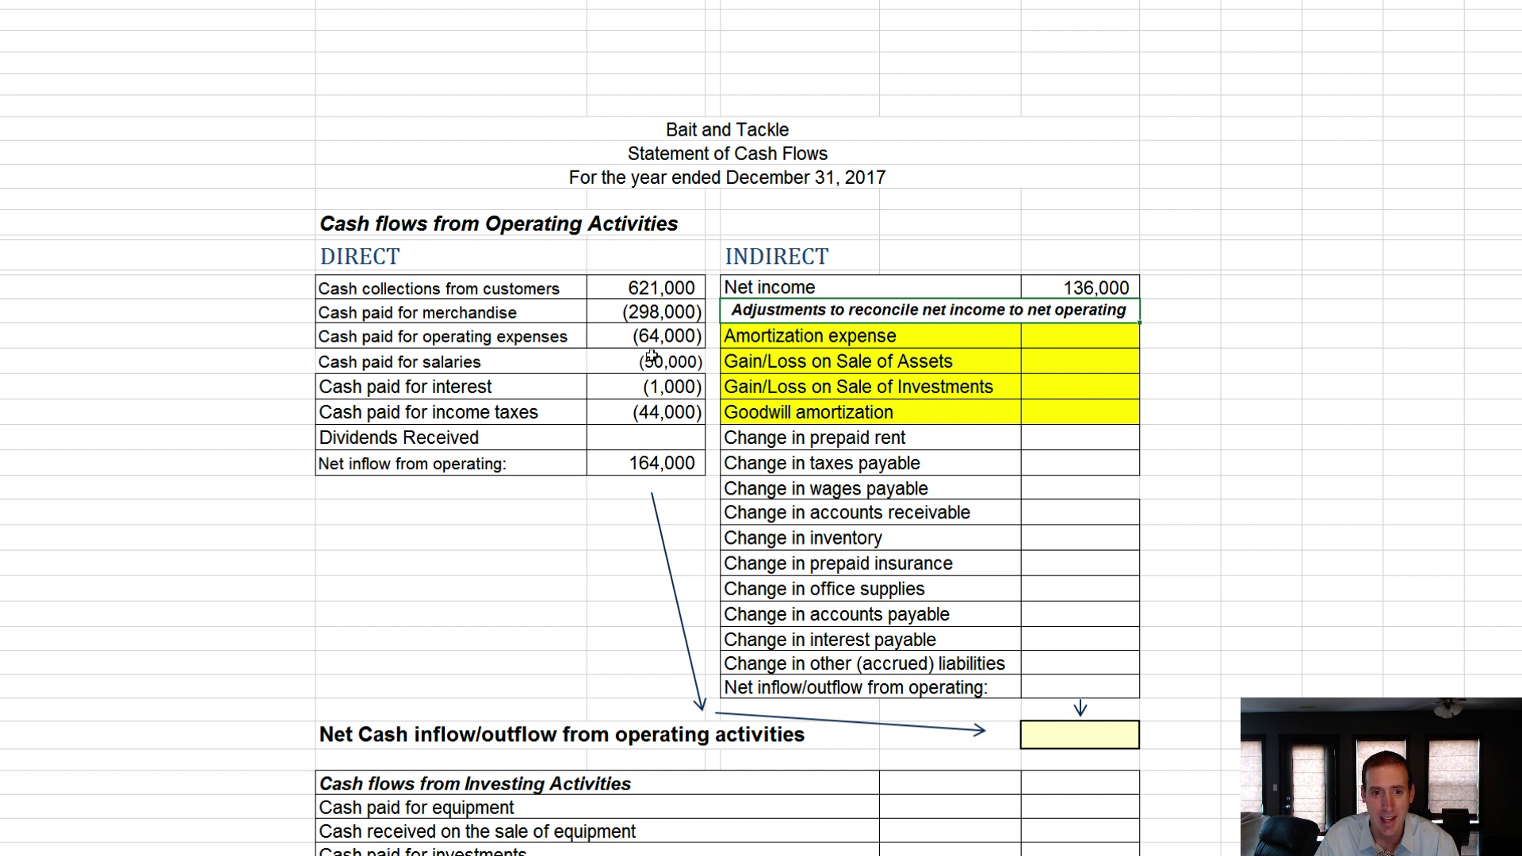
left_click(1042, 338)
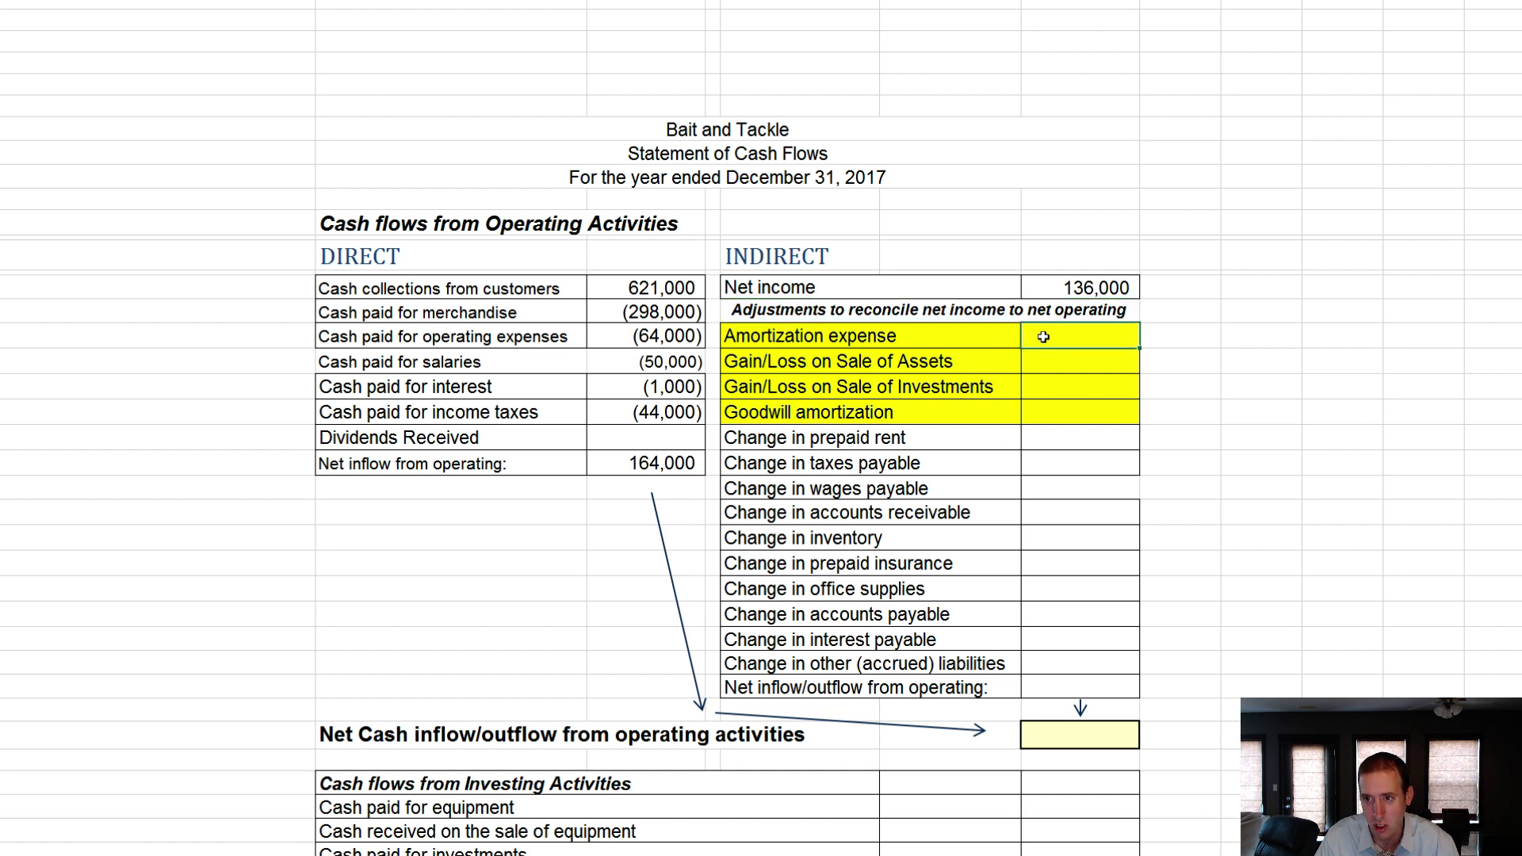
left_click(903, 333)
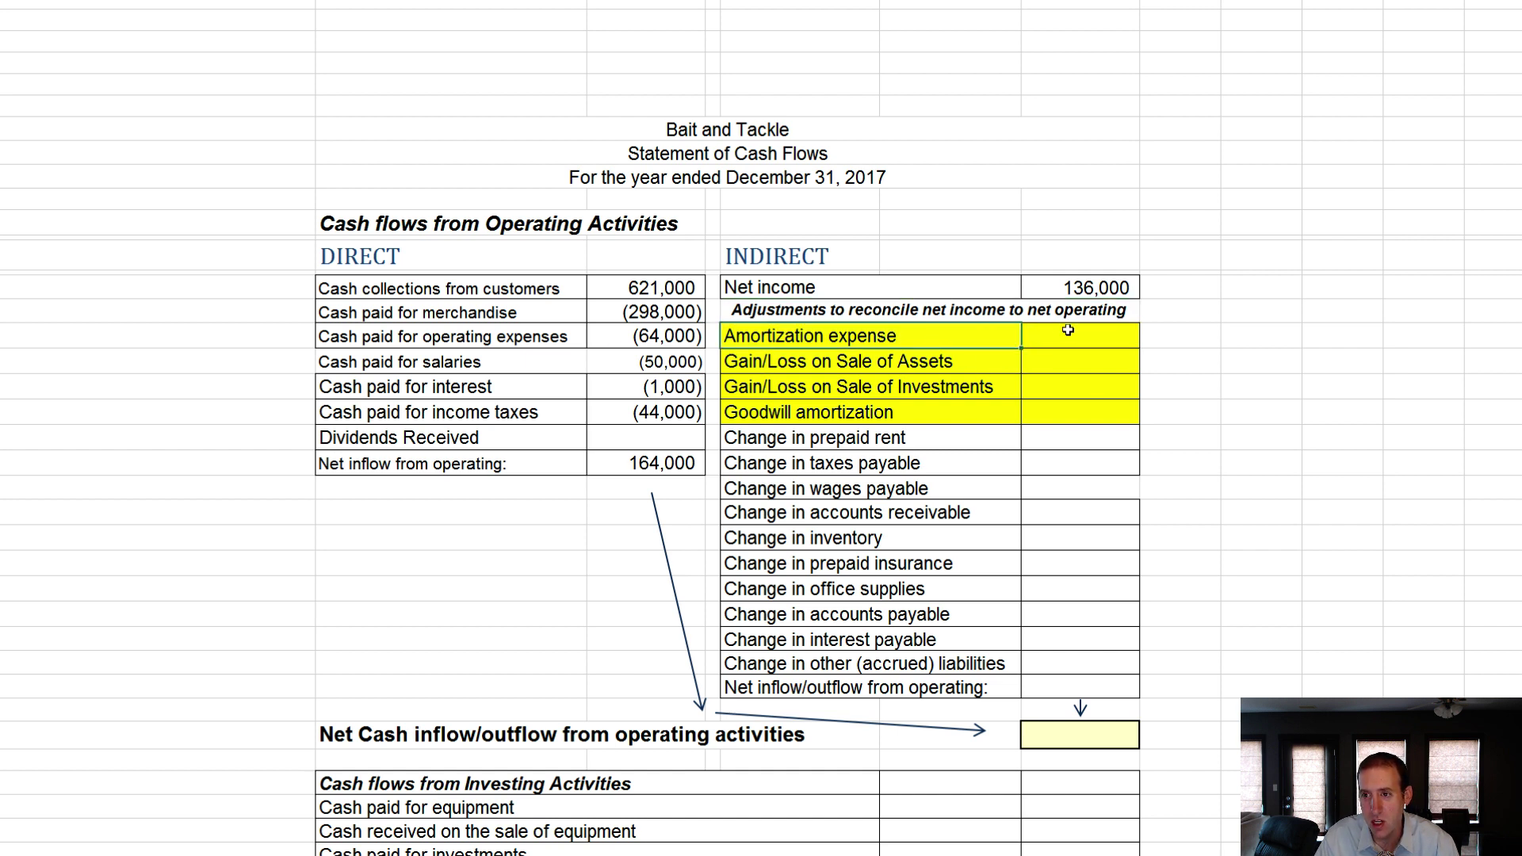
left_click(1104, 334)
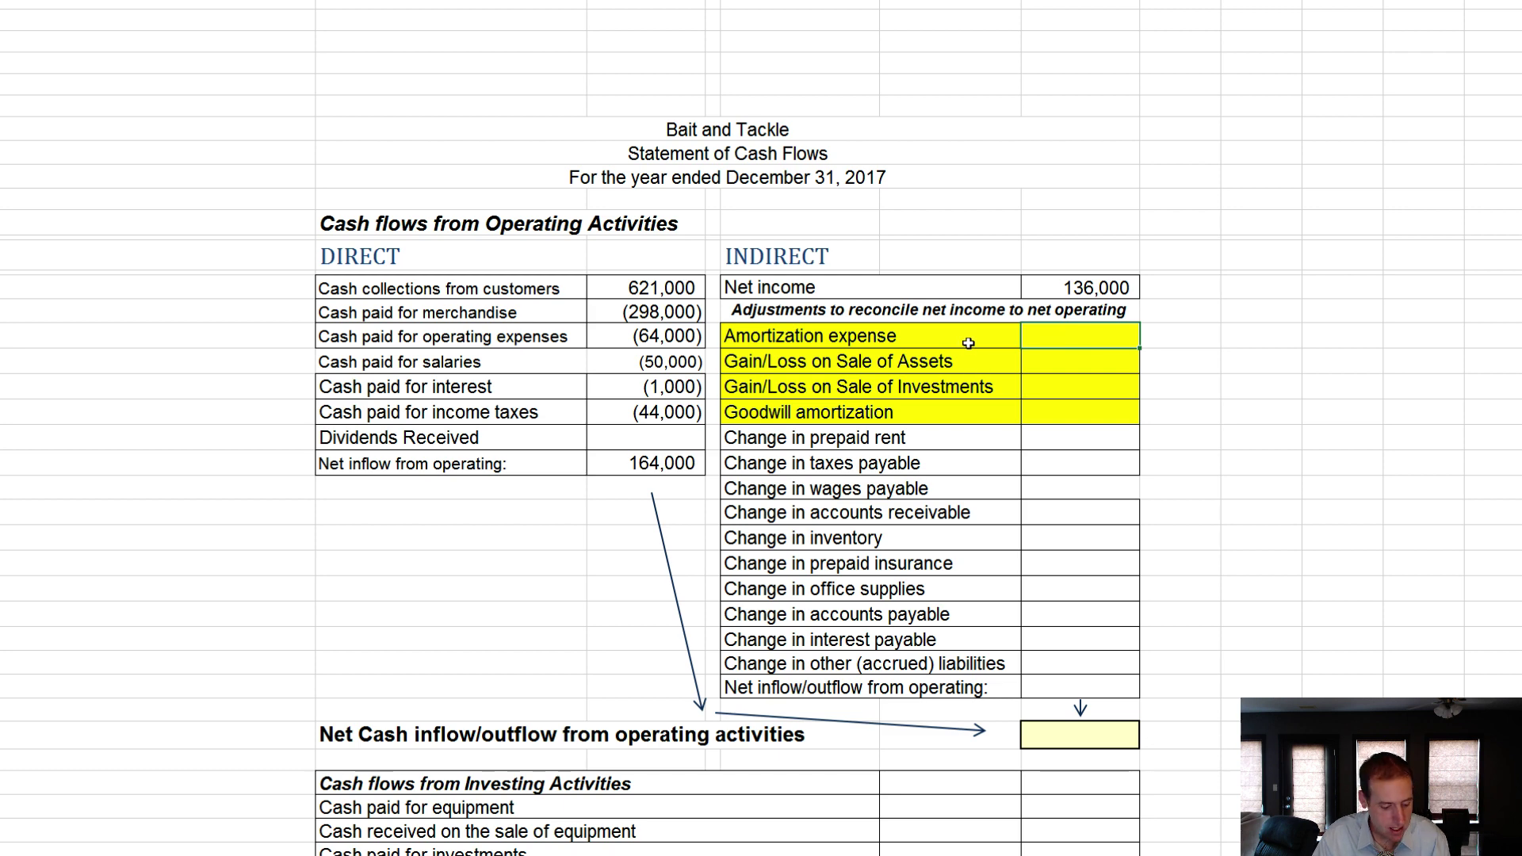
left_click(962, 366)
Check the operating expense breakdown in the problem document and rename the Amortization expense label as "Depreciation expense"
key("alt+Tab")
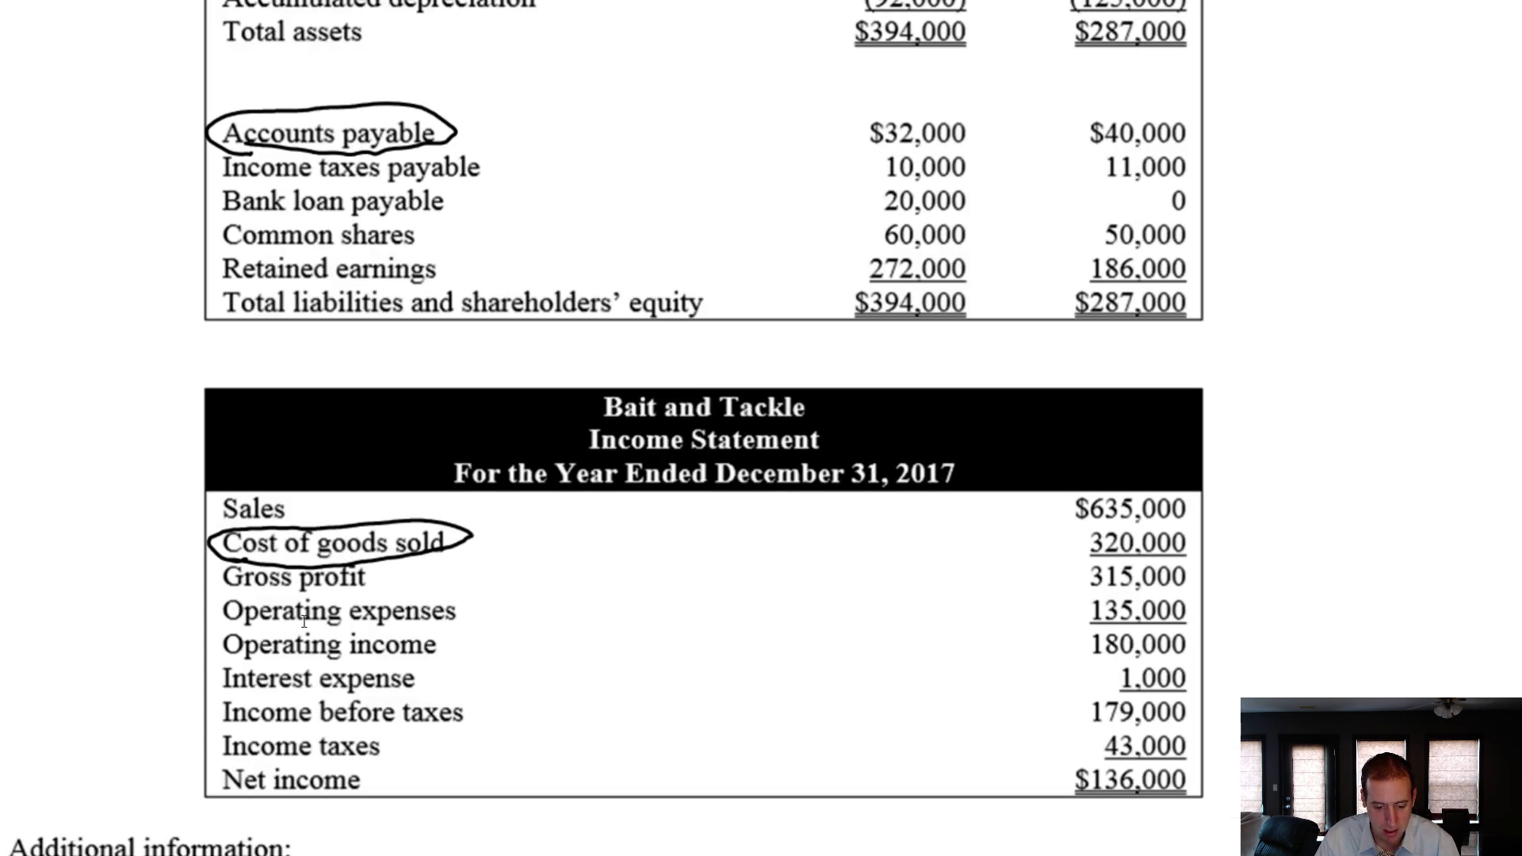
left_click_drag(222, 609, 1165, 609)
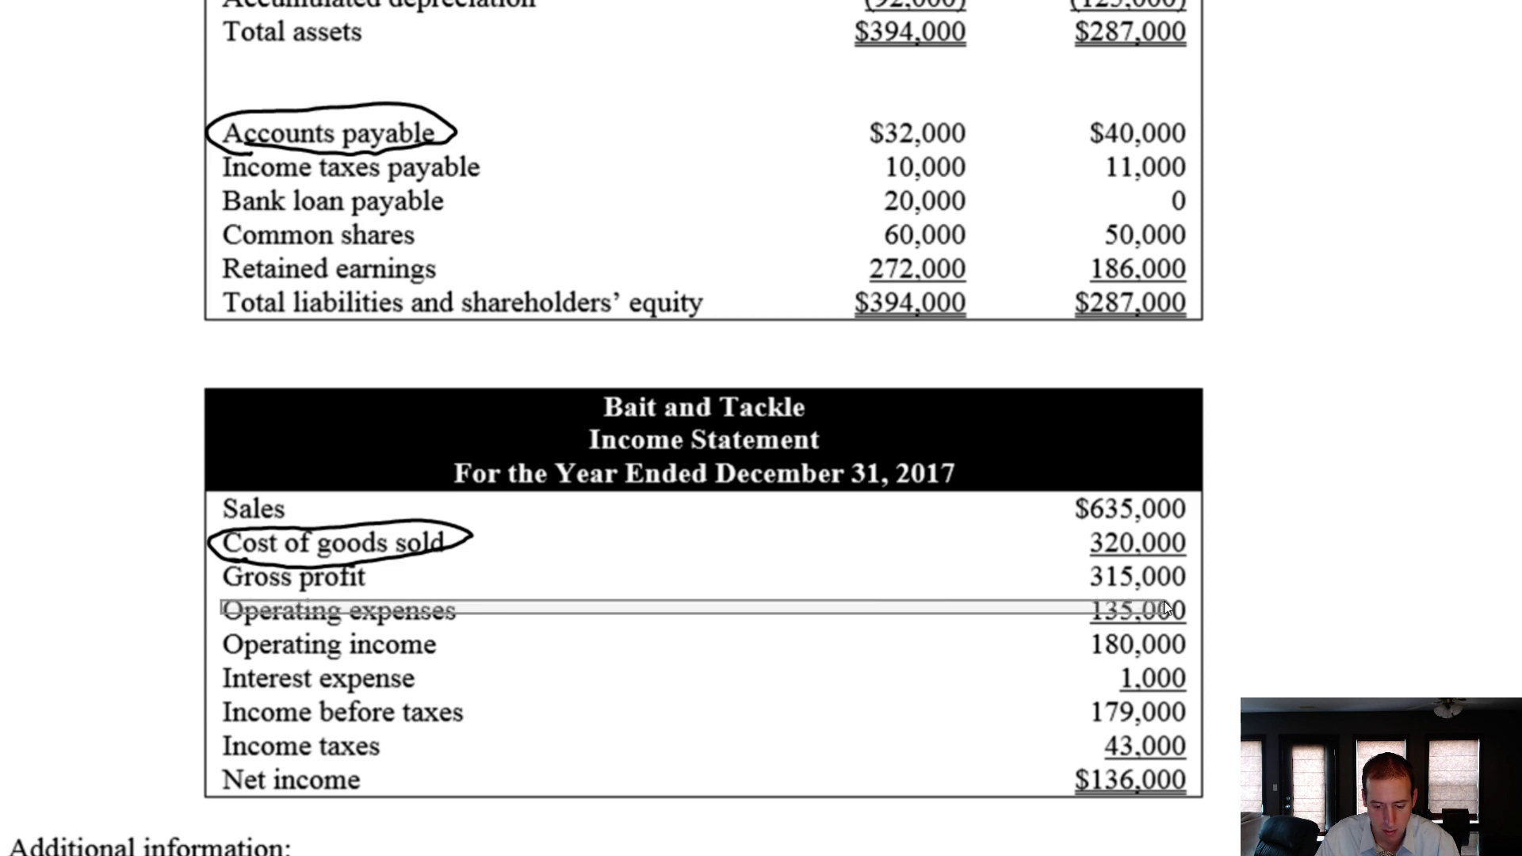
scroll(540, 525, "down", 5)
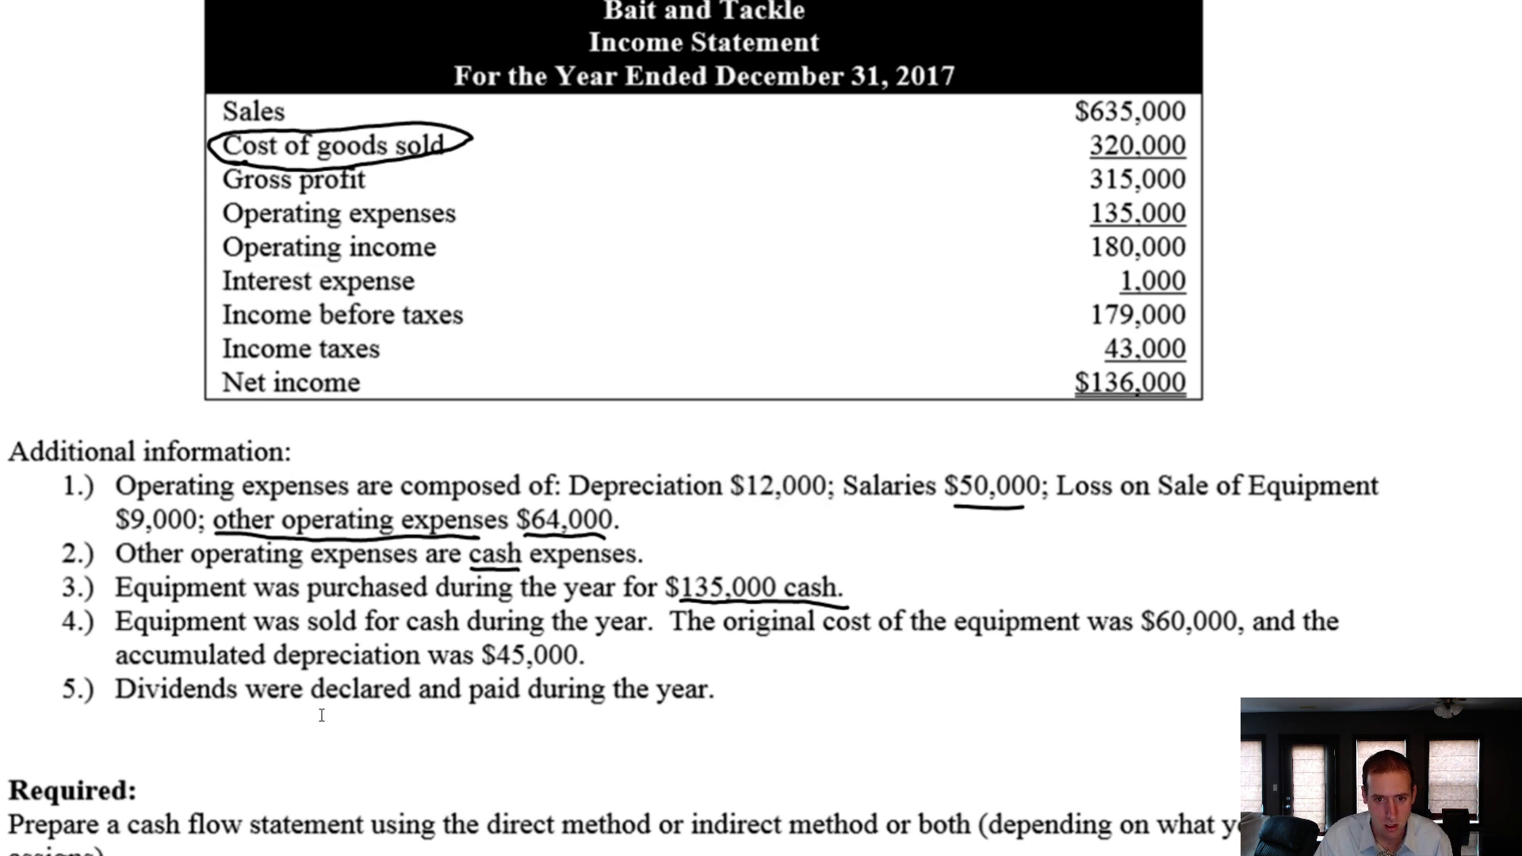
key("alt+Tab")
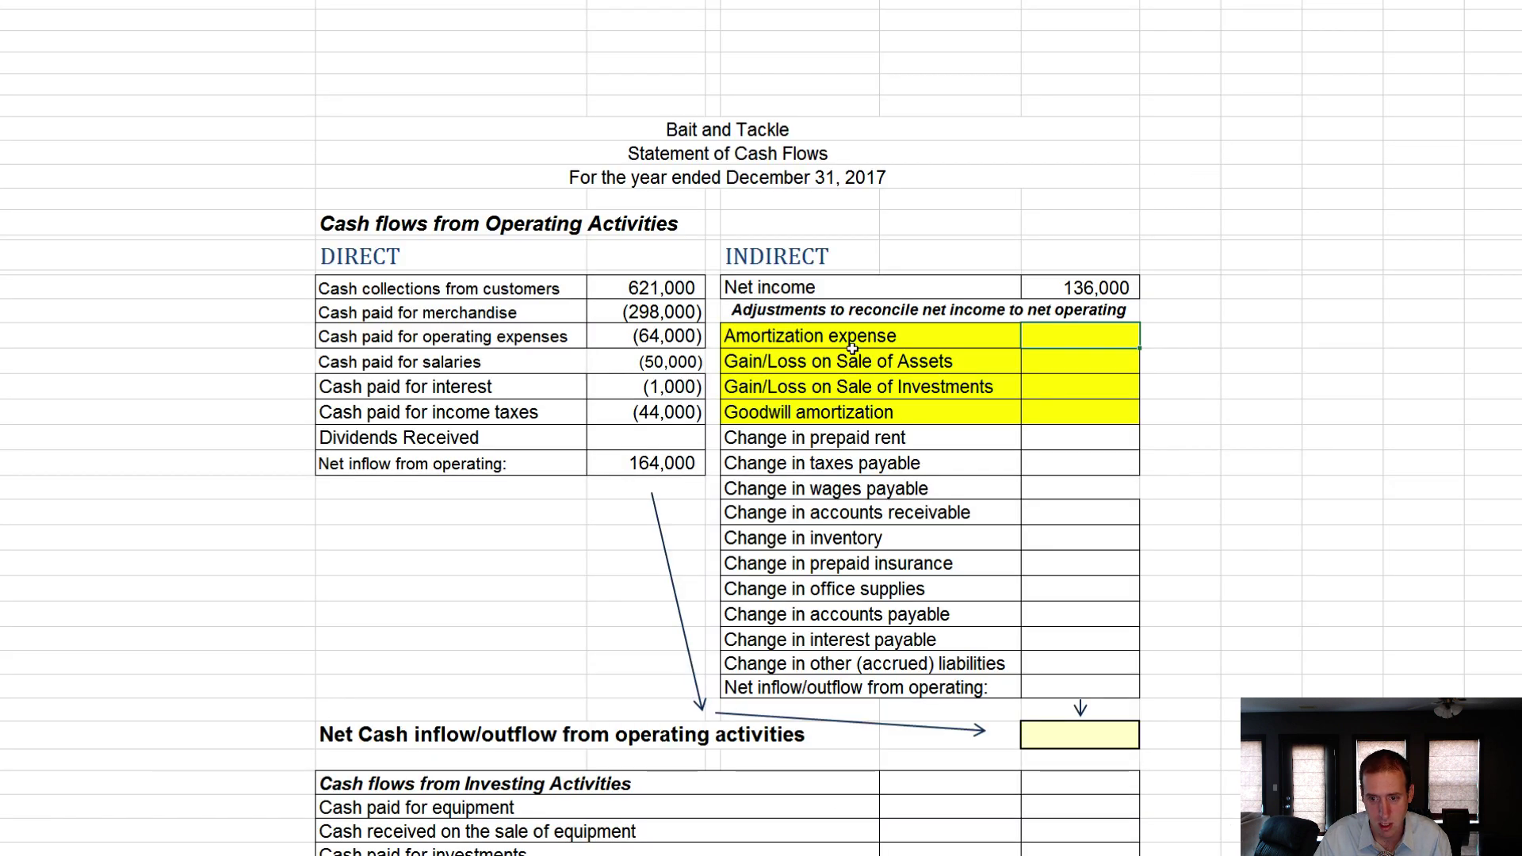
double_click(796, 336)
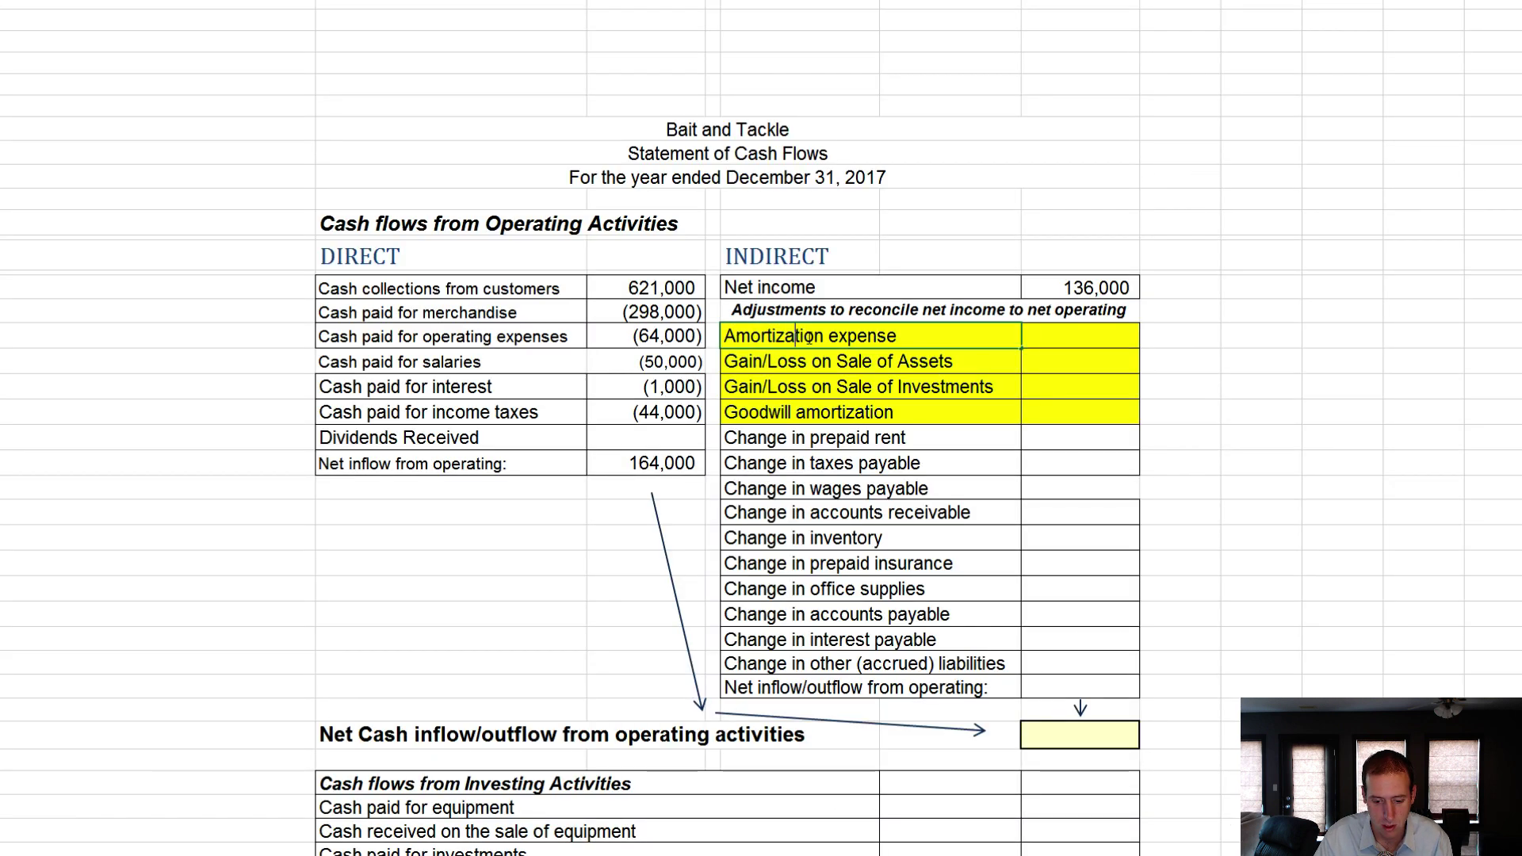
left_click_drag(796, 335, 712, 332)
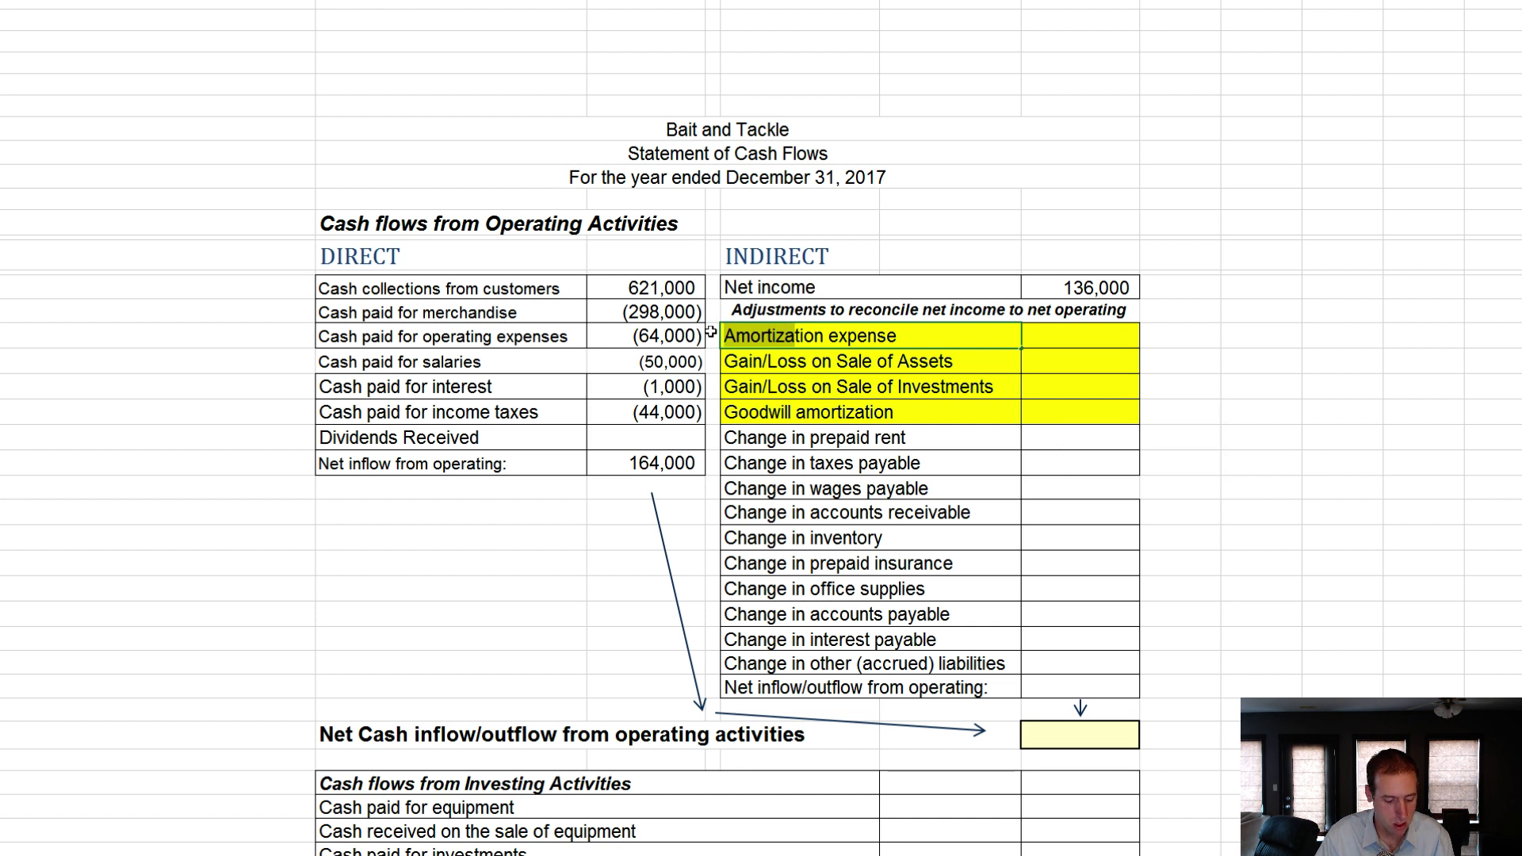
type("Deprecia")
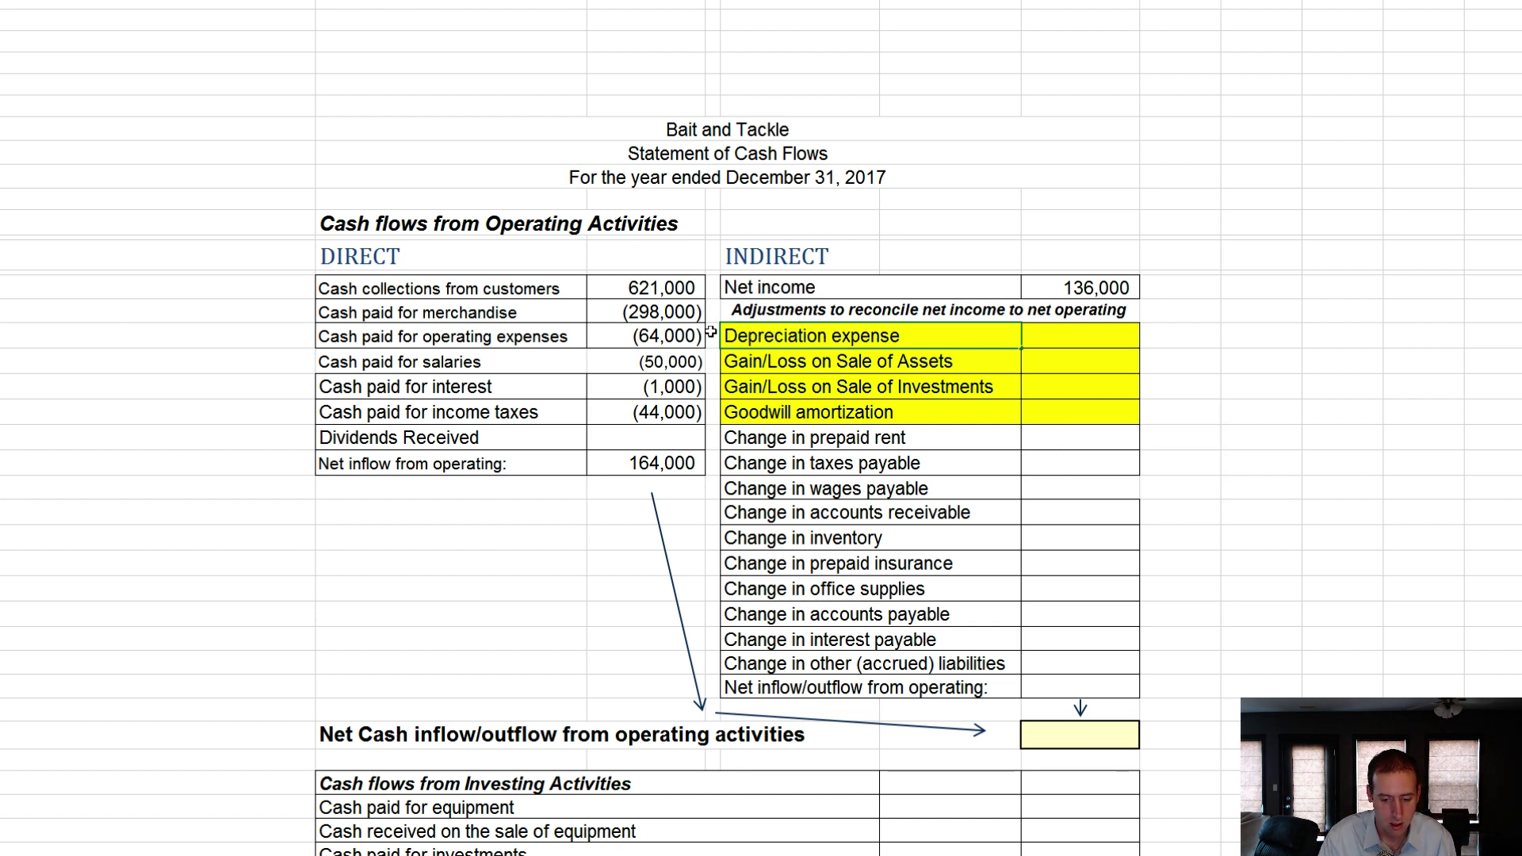
left_click(894, 158)
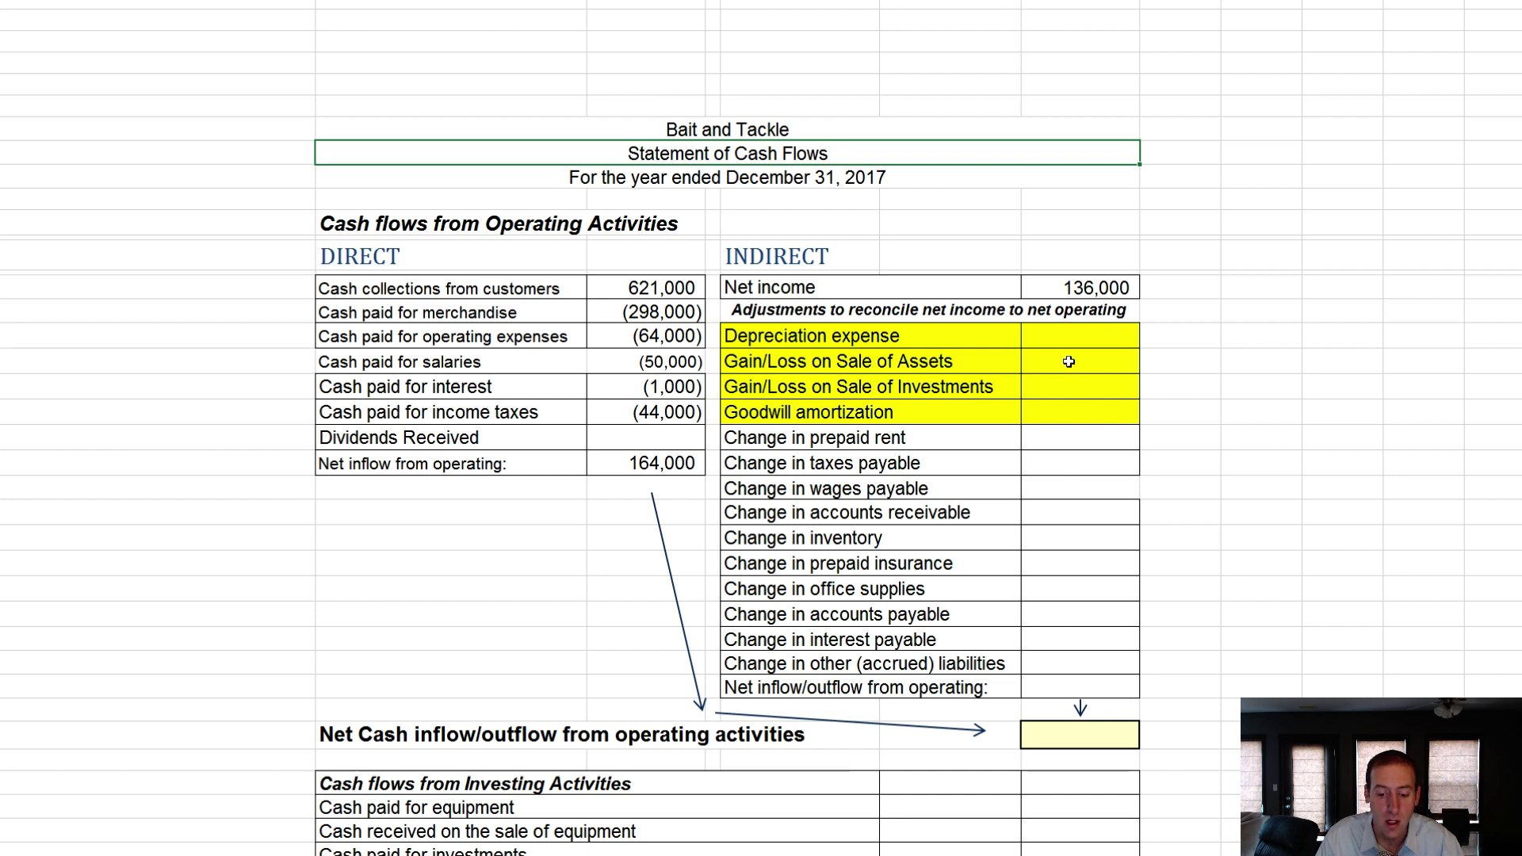
Look up depreciation in the problem document's operating expense breakdown and enter 12000 for Depreciation expense in the indirect section
left_click(892, 336)
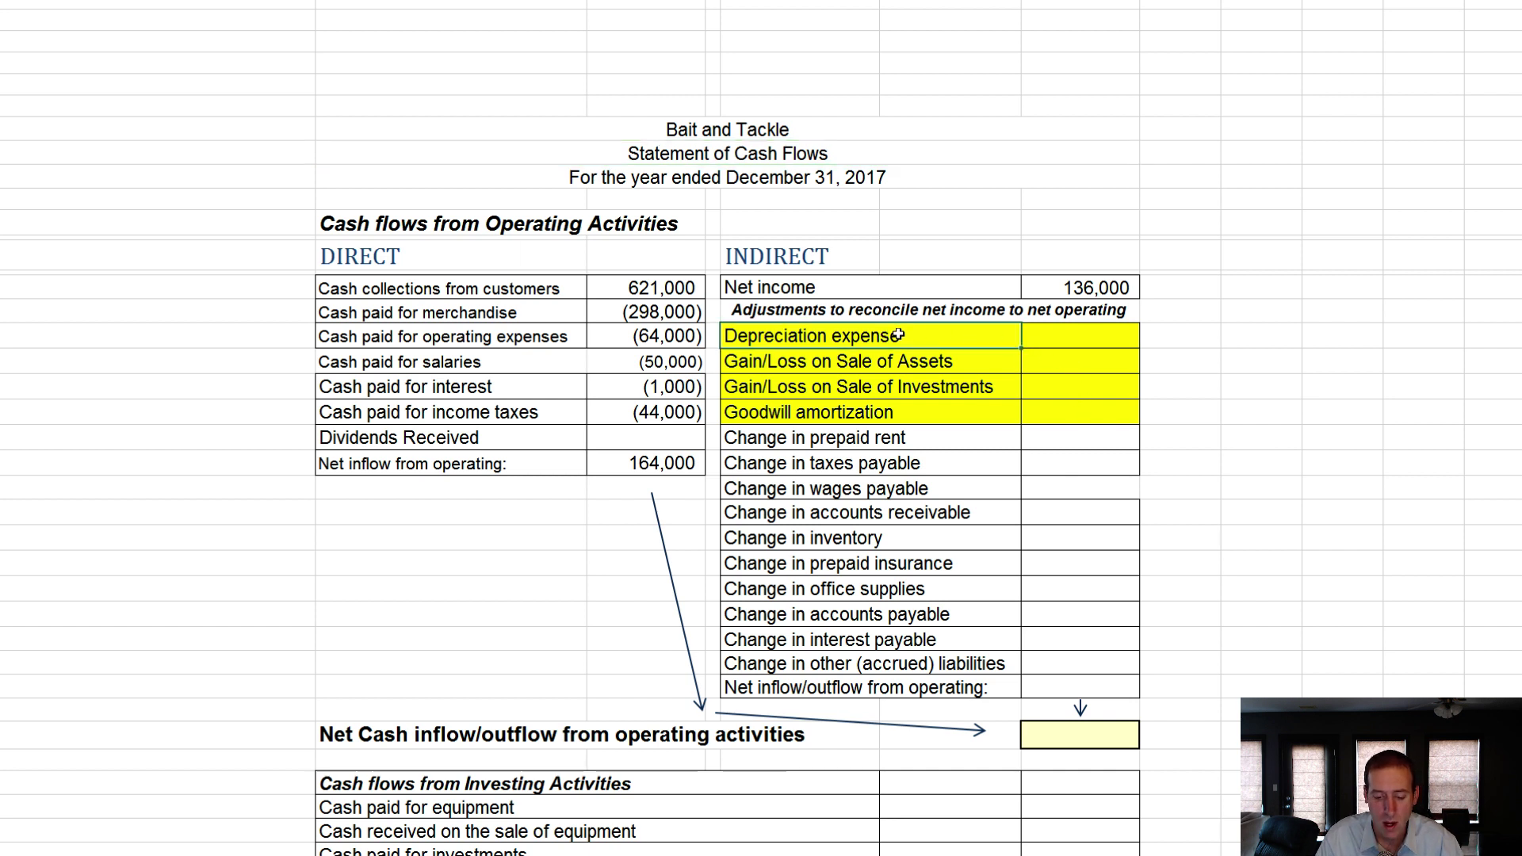
left_click(1056, 337)
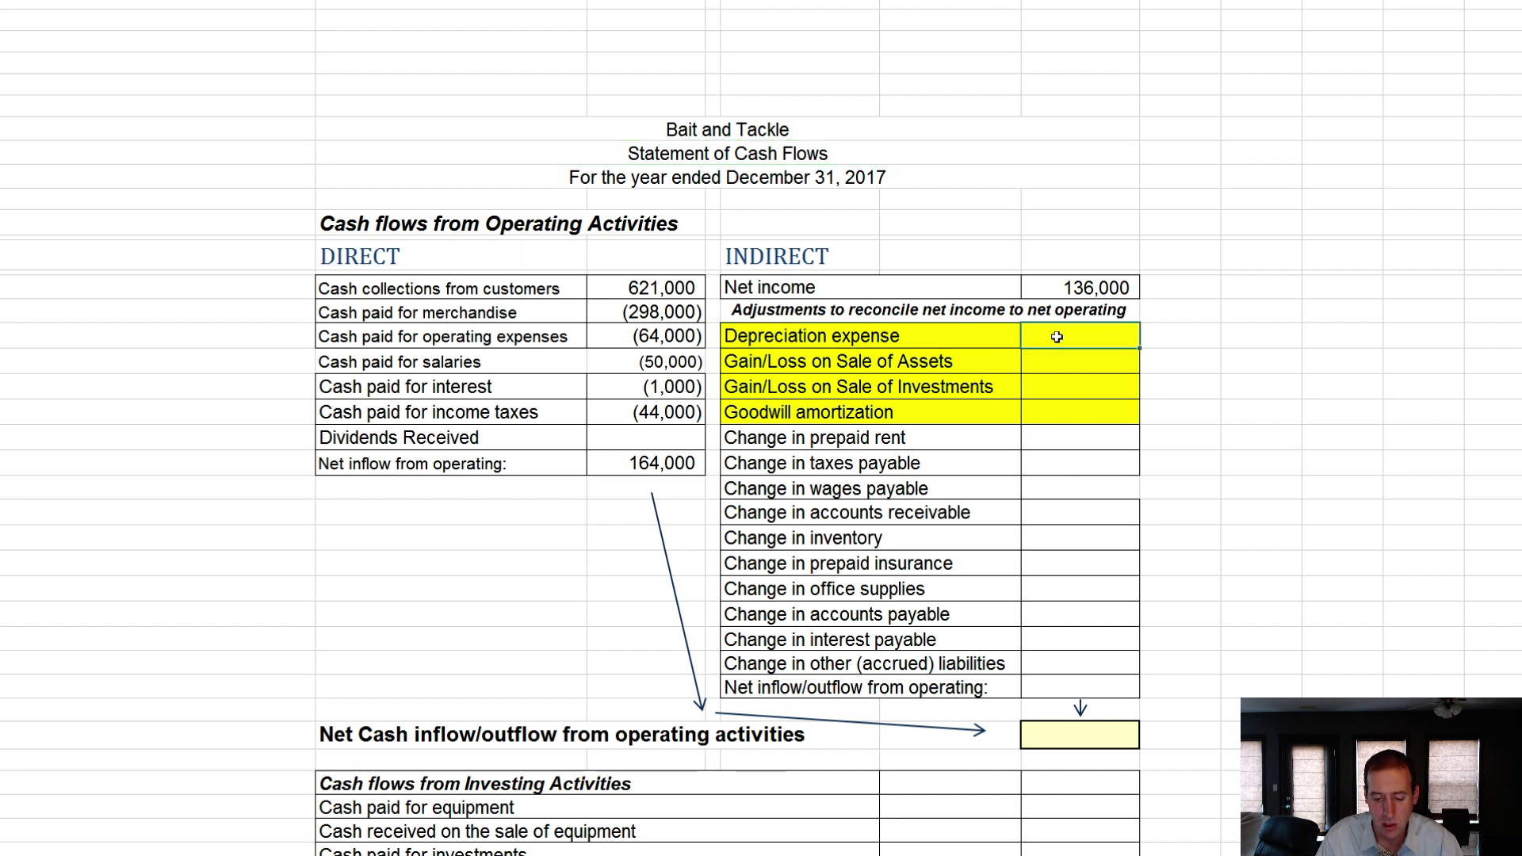
left_click(1011, 367)
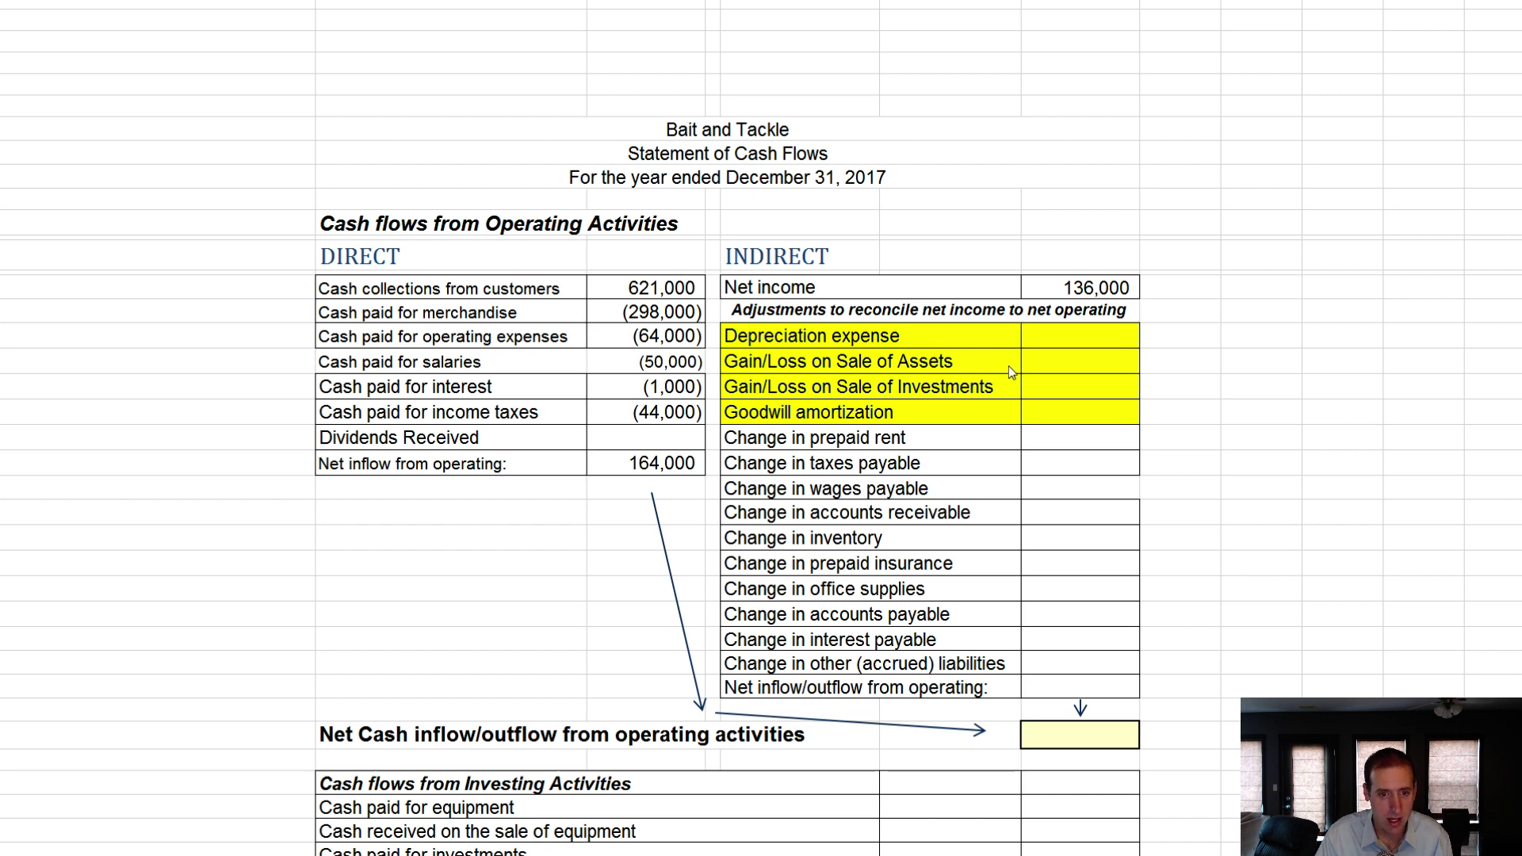
key("alt+Tab")
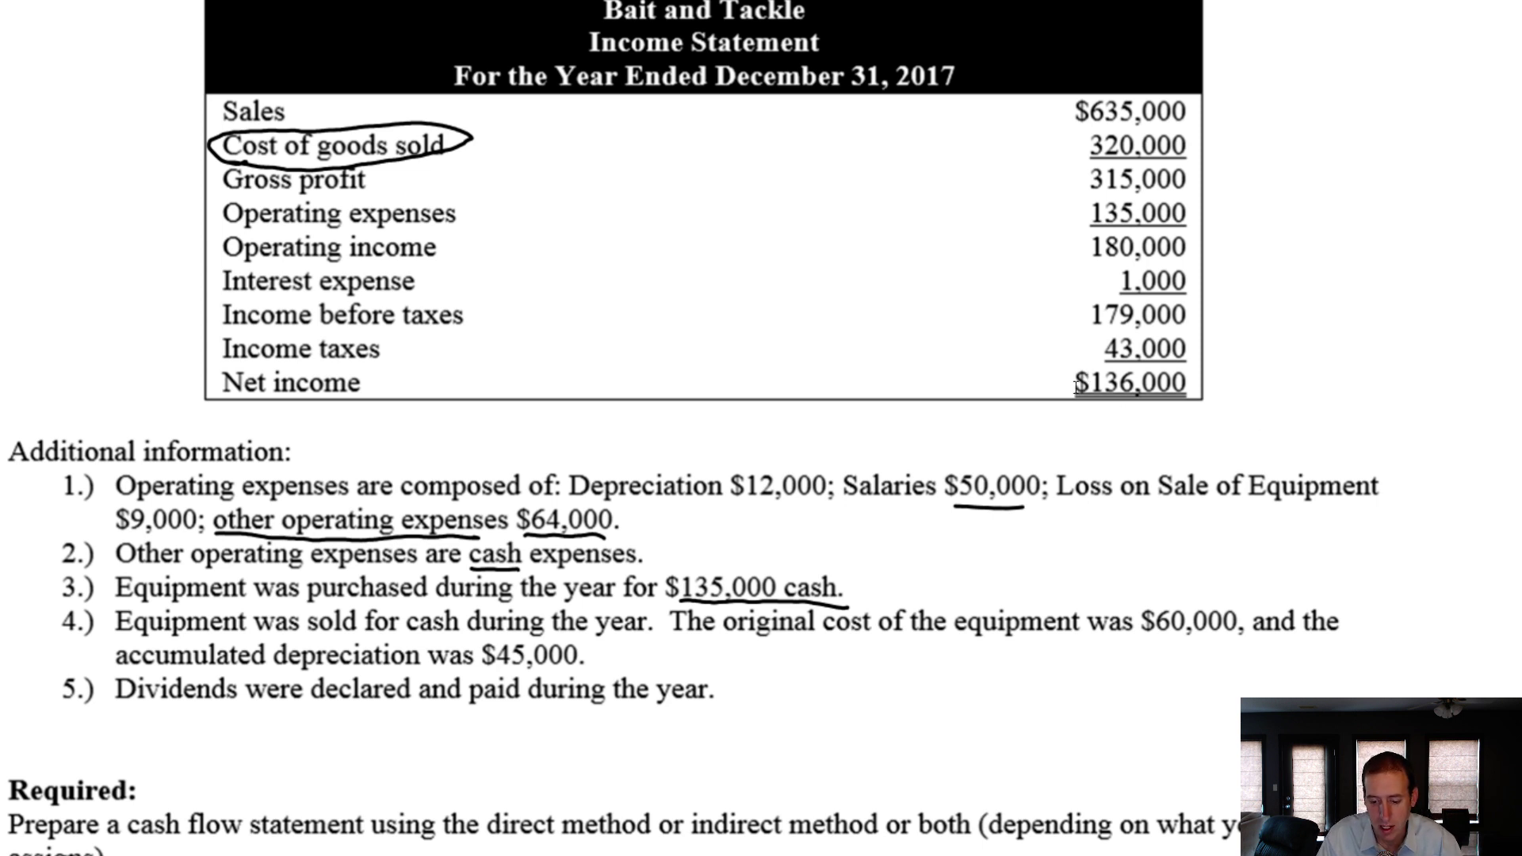
left_click_drag(1124, 379, 1194, 381)
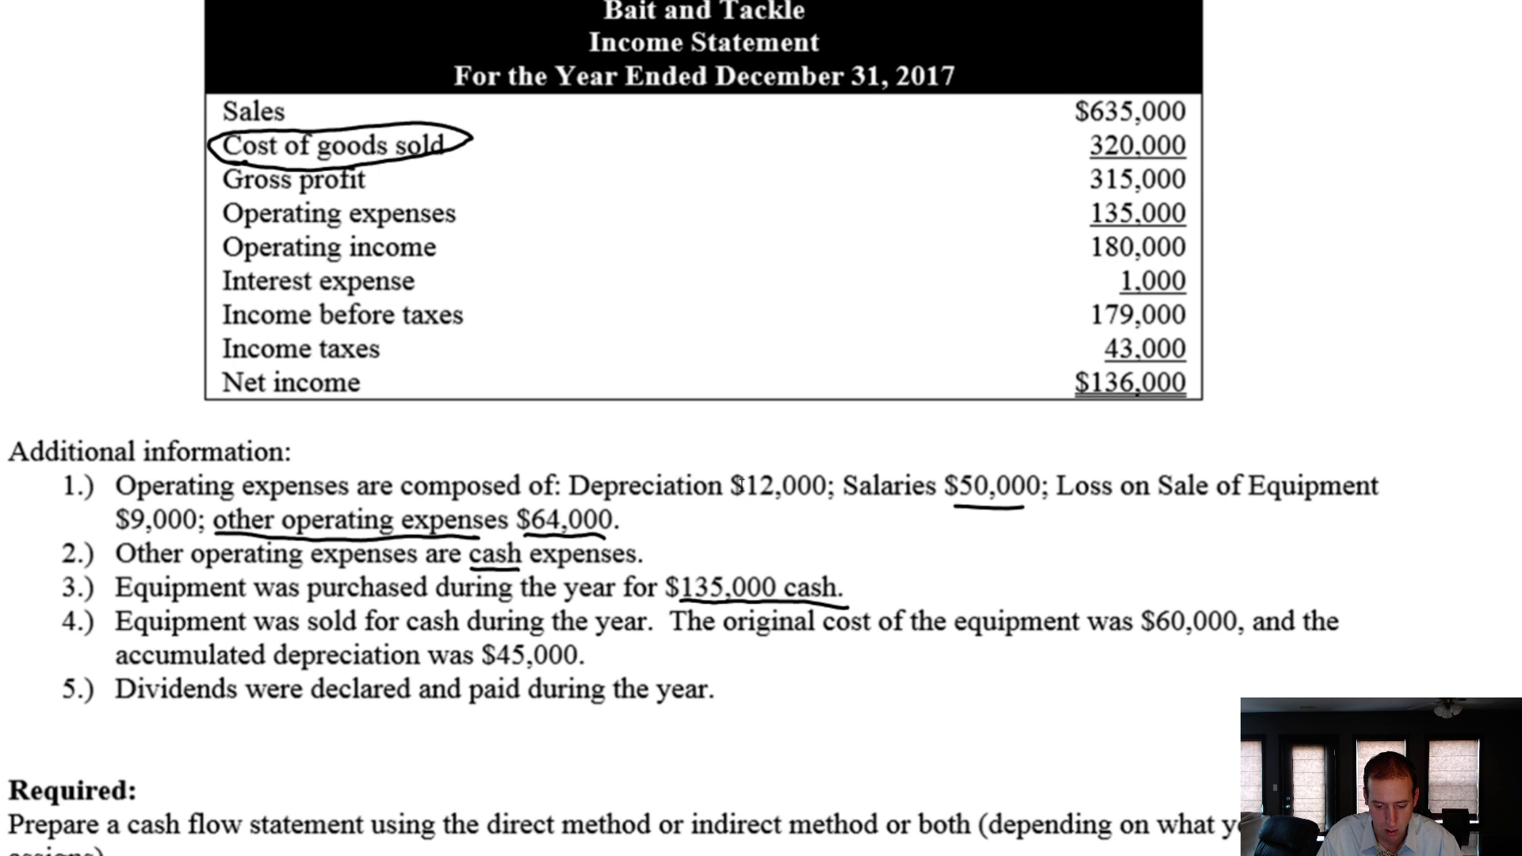
left_click_drag(733, 487, 824, 488)
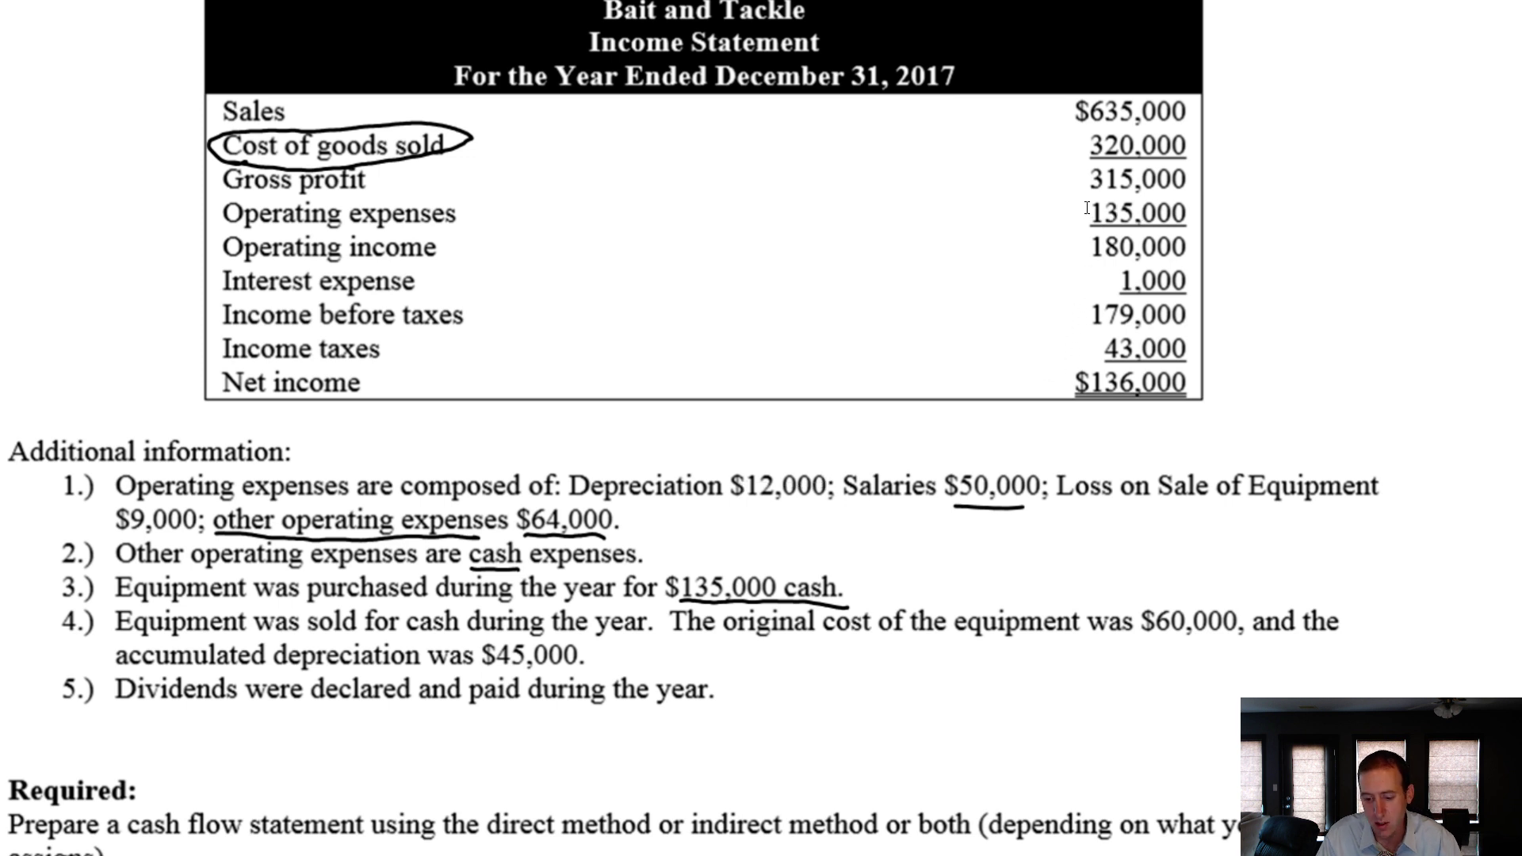
mouse_move(1092, 208)
left_mouse_down()
mouse_move(1188, 213)
mouse_move(1088, 208)
left_mouse_up()
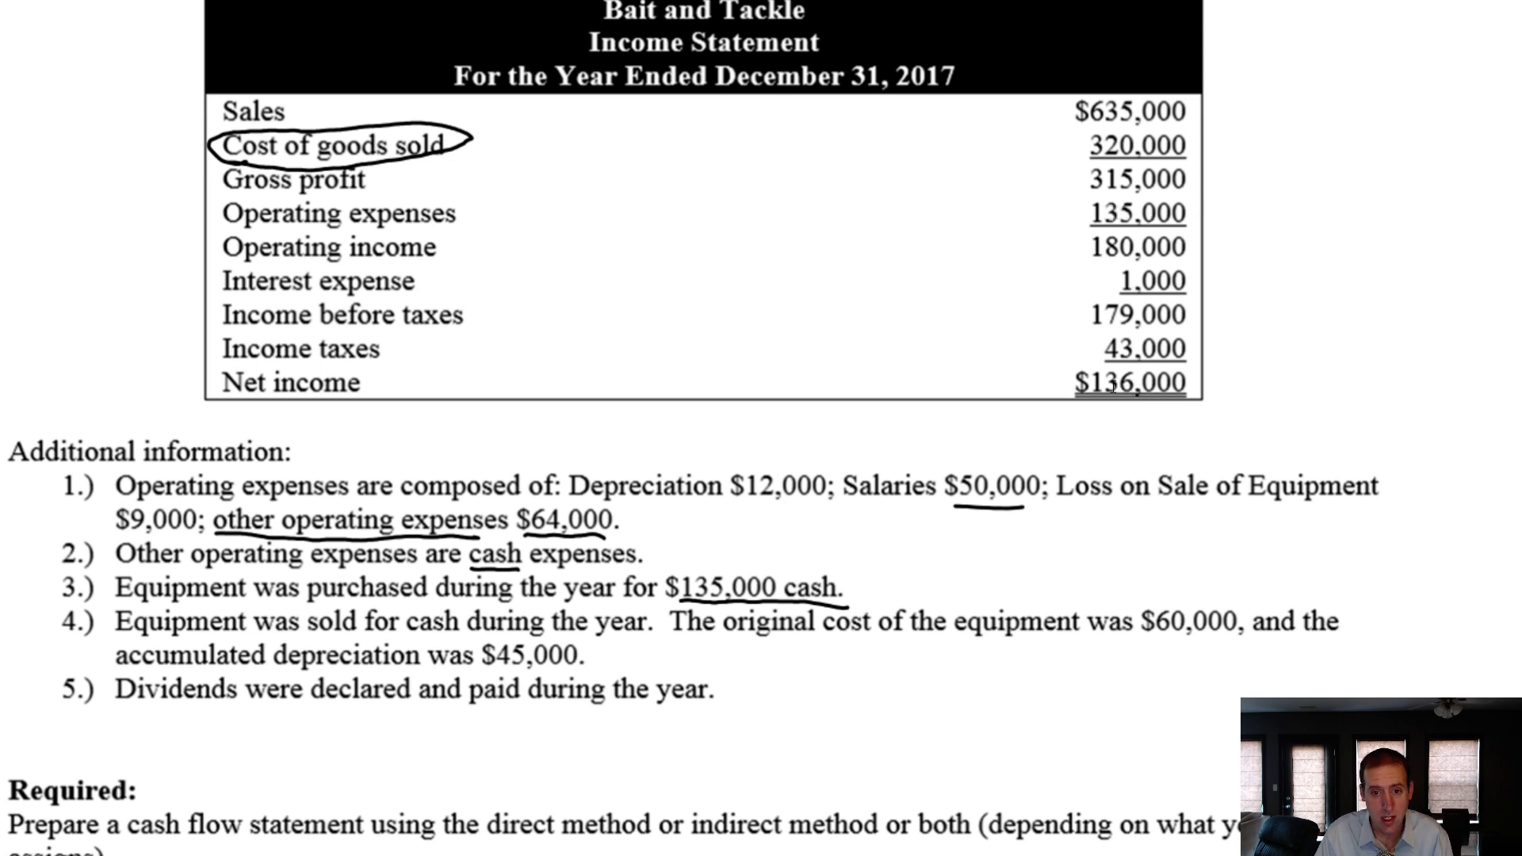
key("alt+Tab")
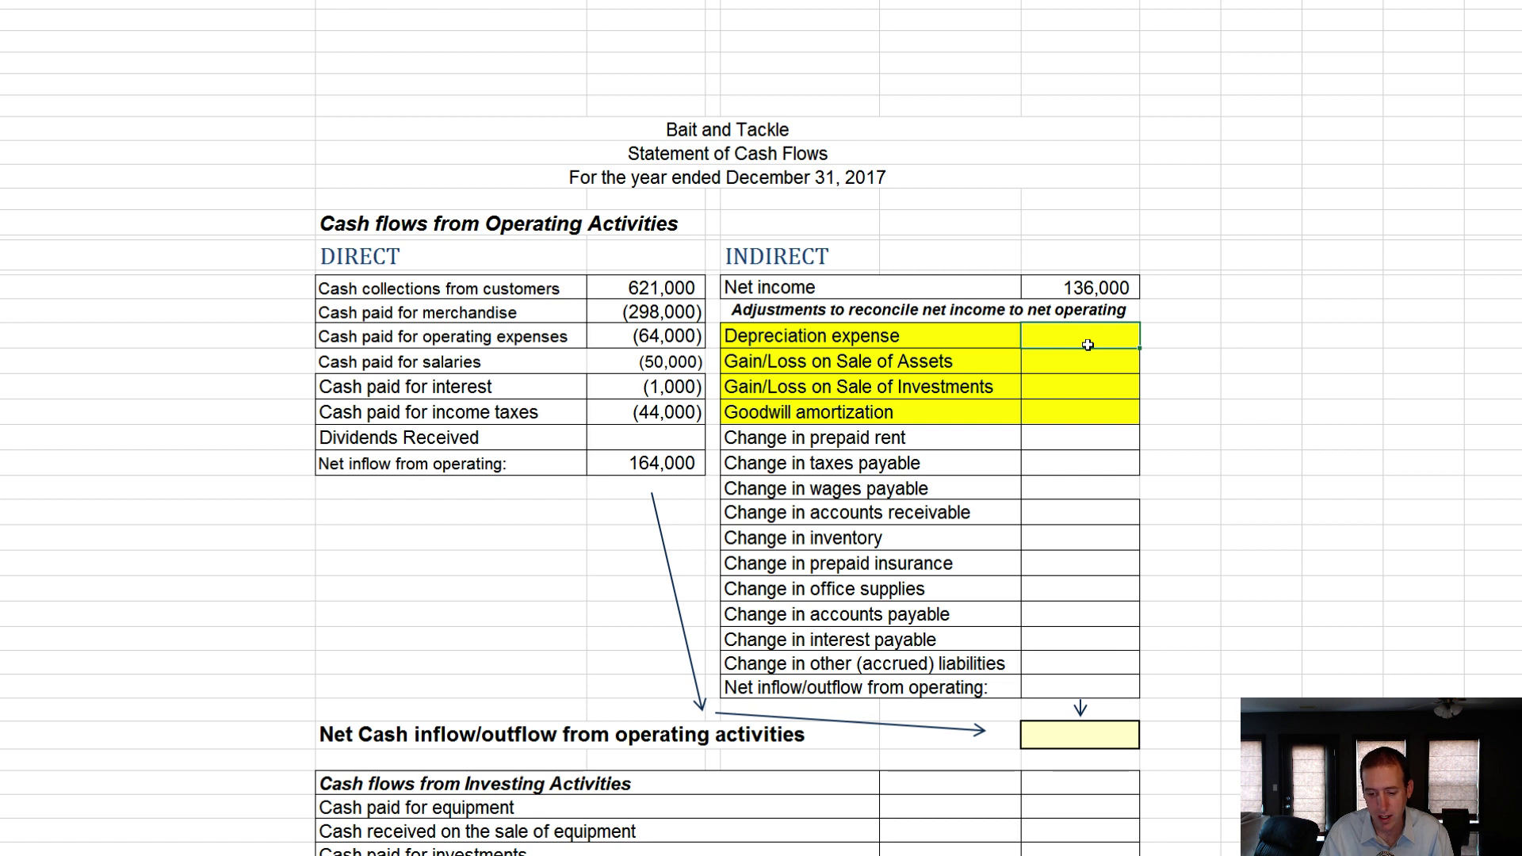
type("12000")
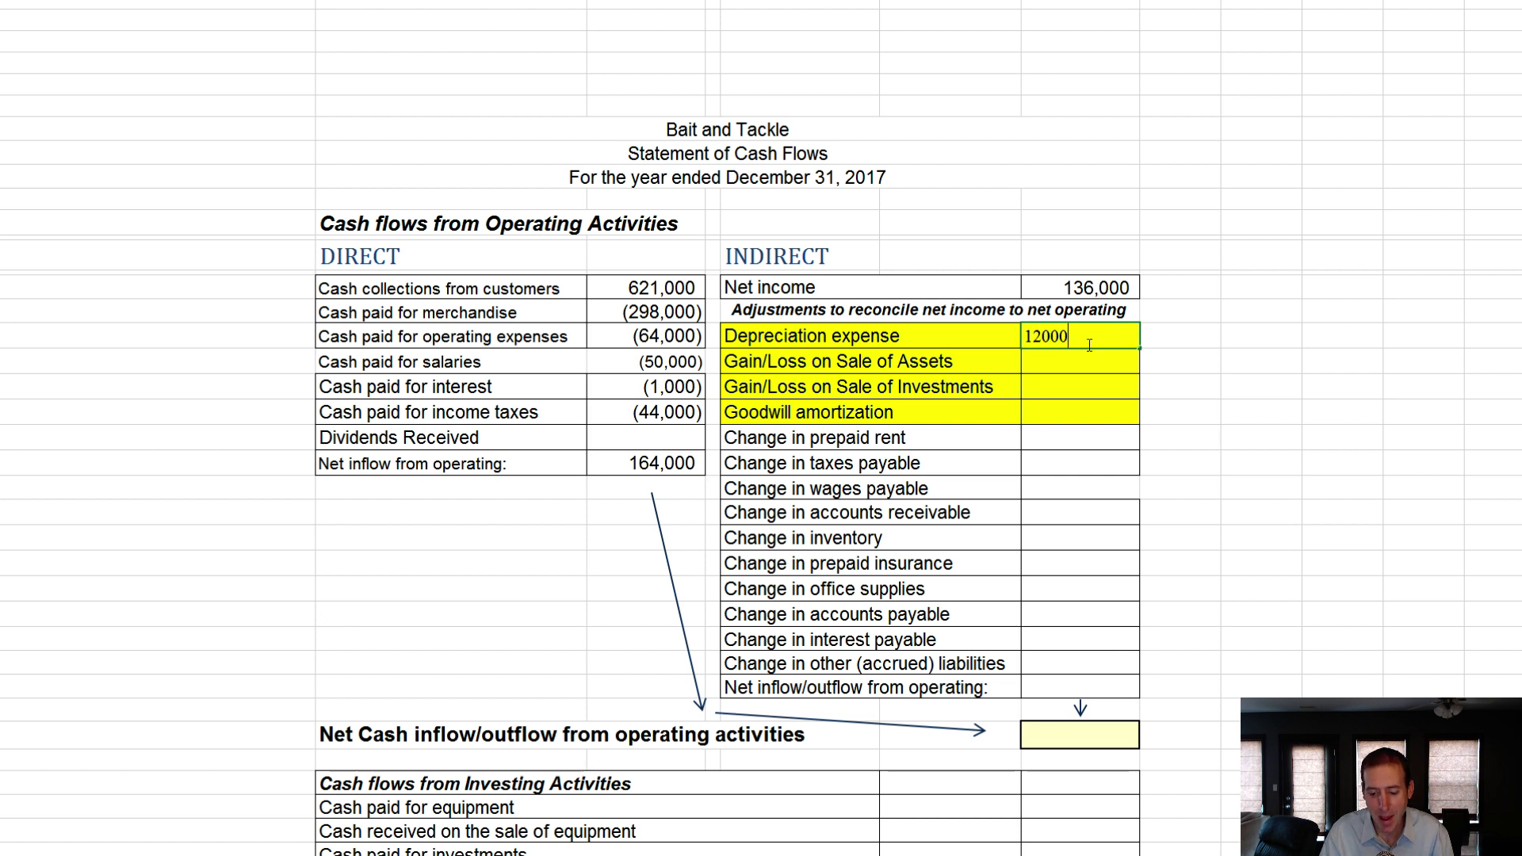
key("Return")
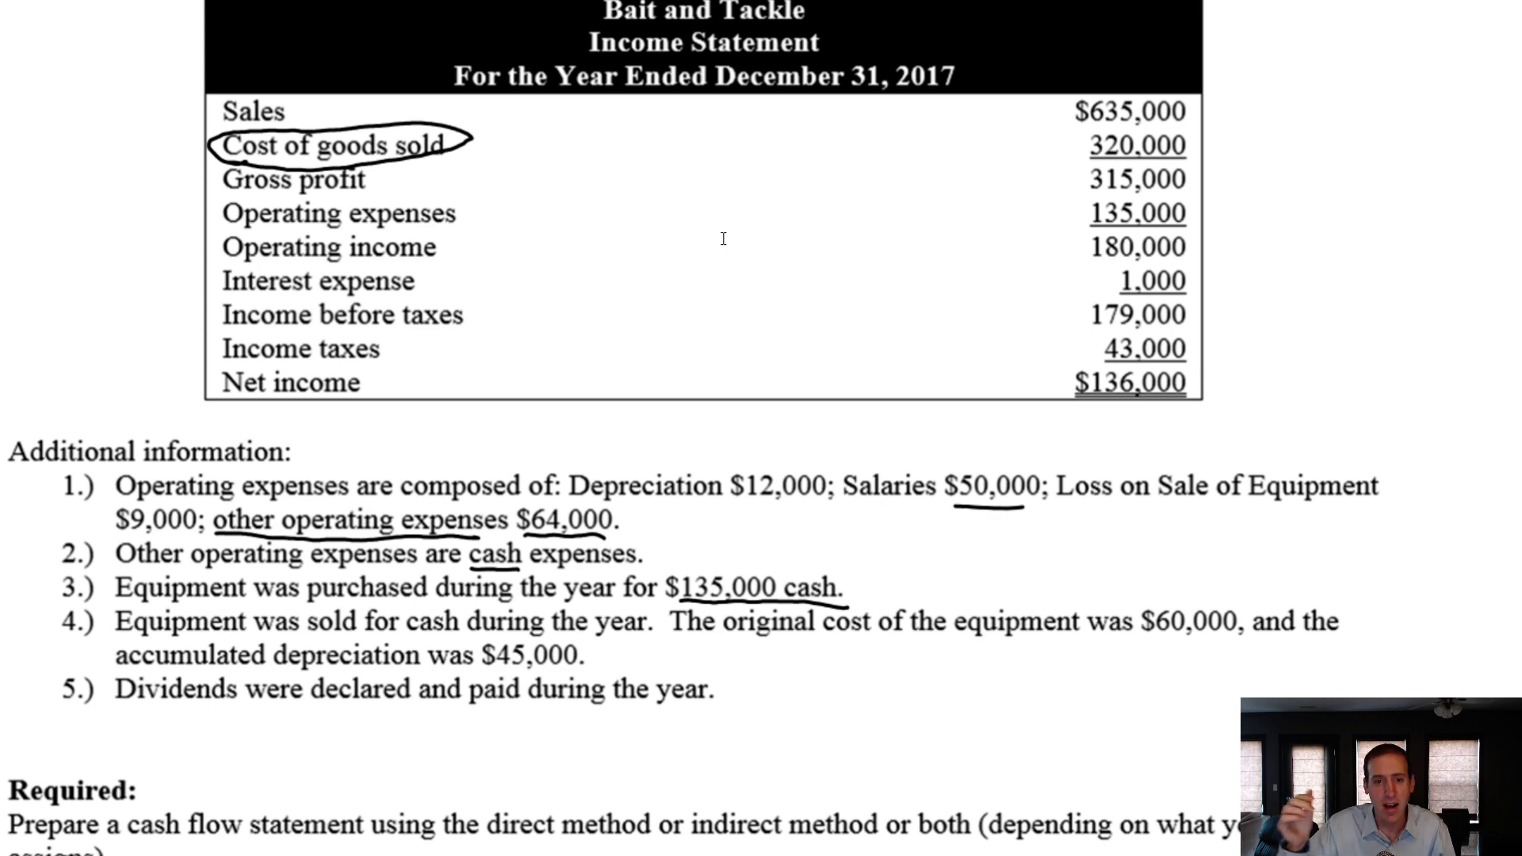
Enter the equipment sale loss of 9000 for Gain/Loss on Sale of Assets in the indirect section
key("alt+Tab")
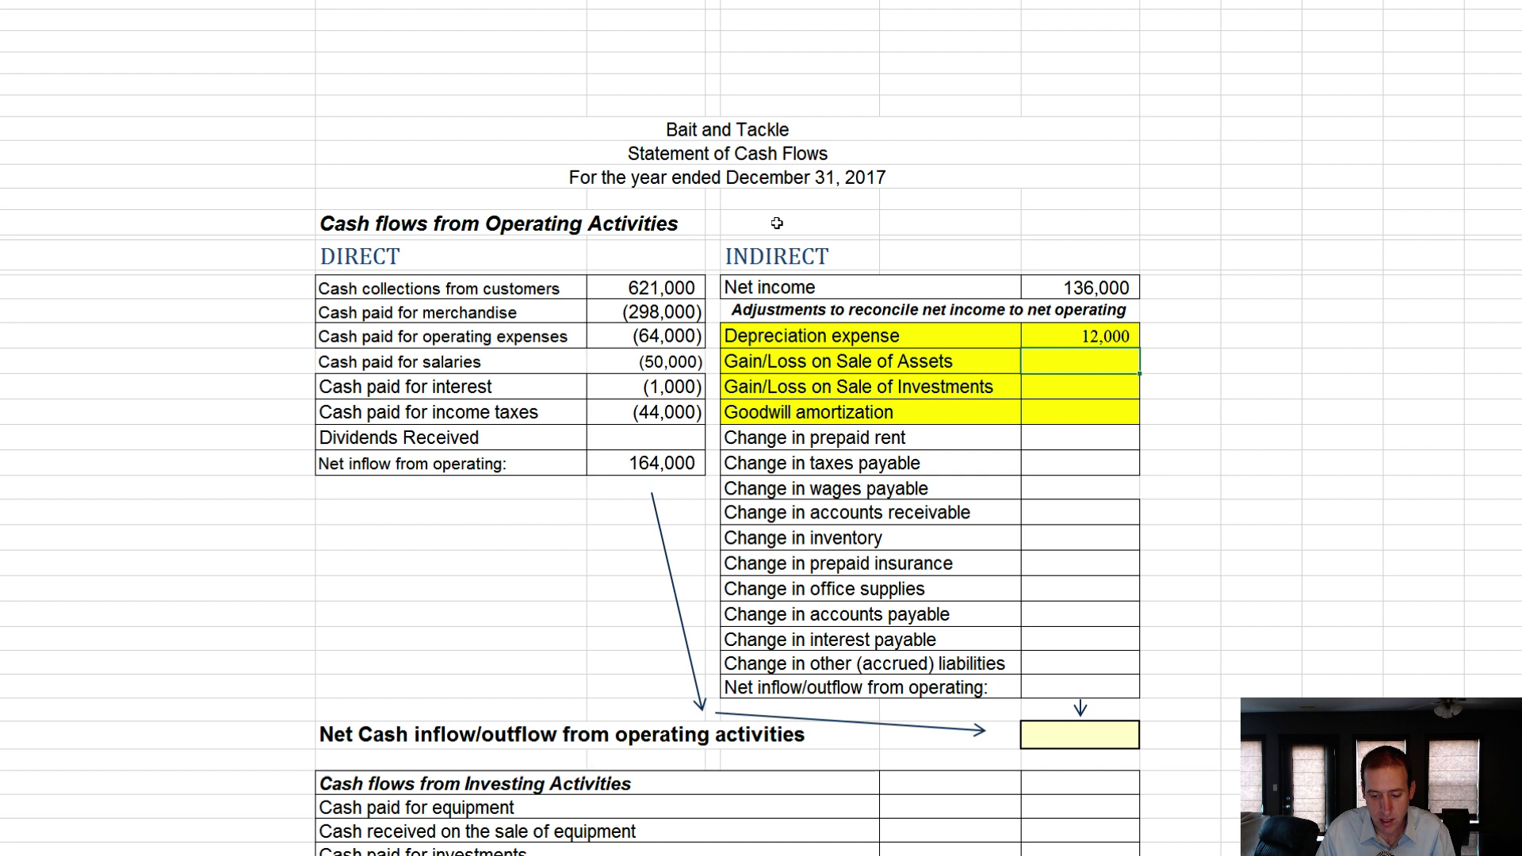
type("90000")
key("BackSpace")
key("Return")
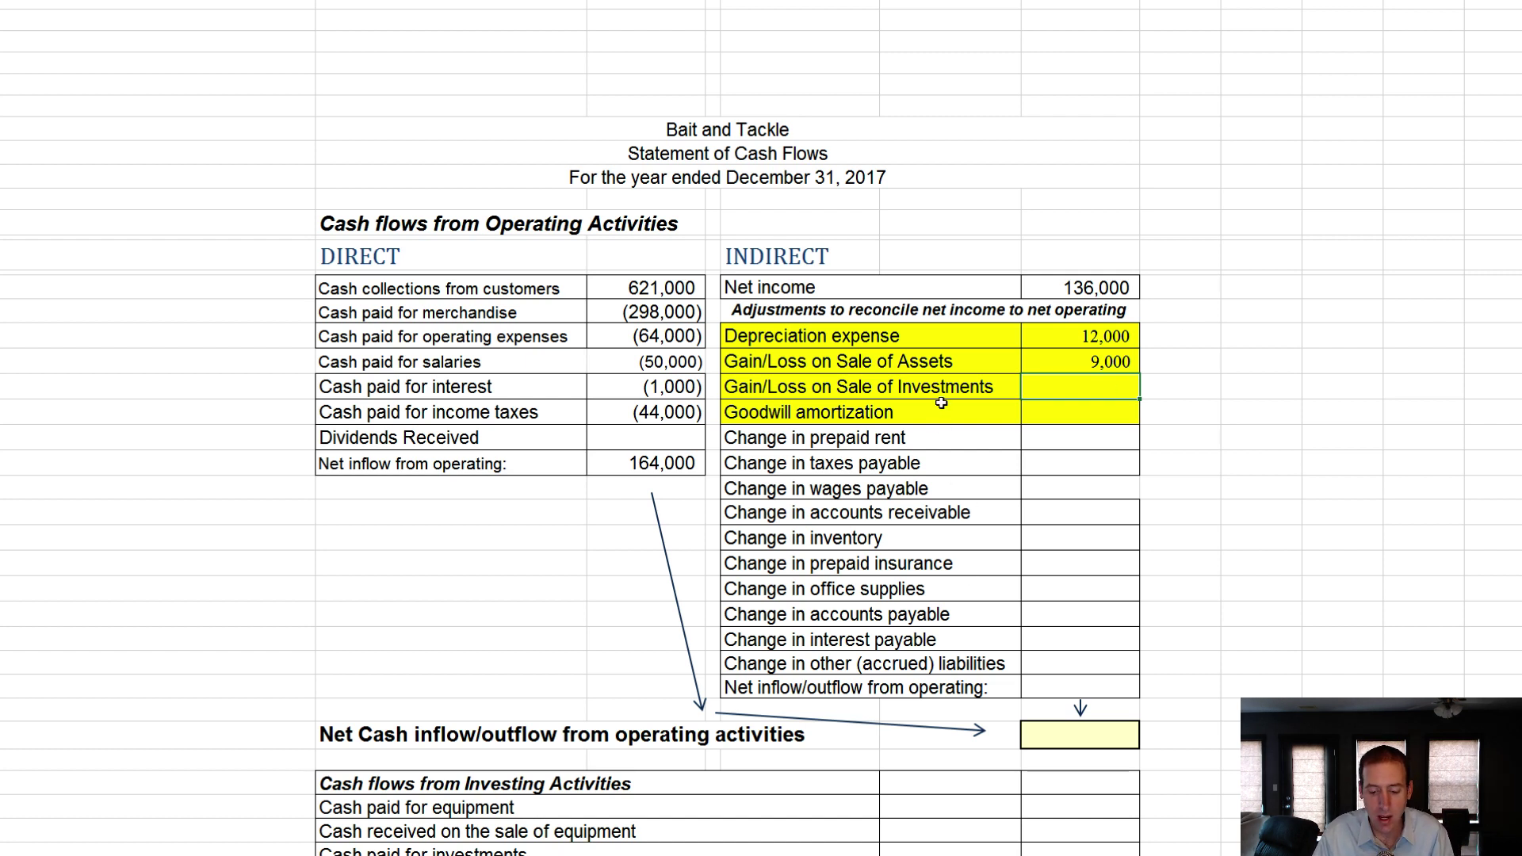
Compare the income taxes payable balances on the problem's balance sheet and enter -1000 for Change in taxes payable
left_click(884, 414)
left_click(1104, 442)
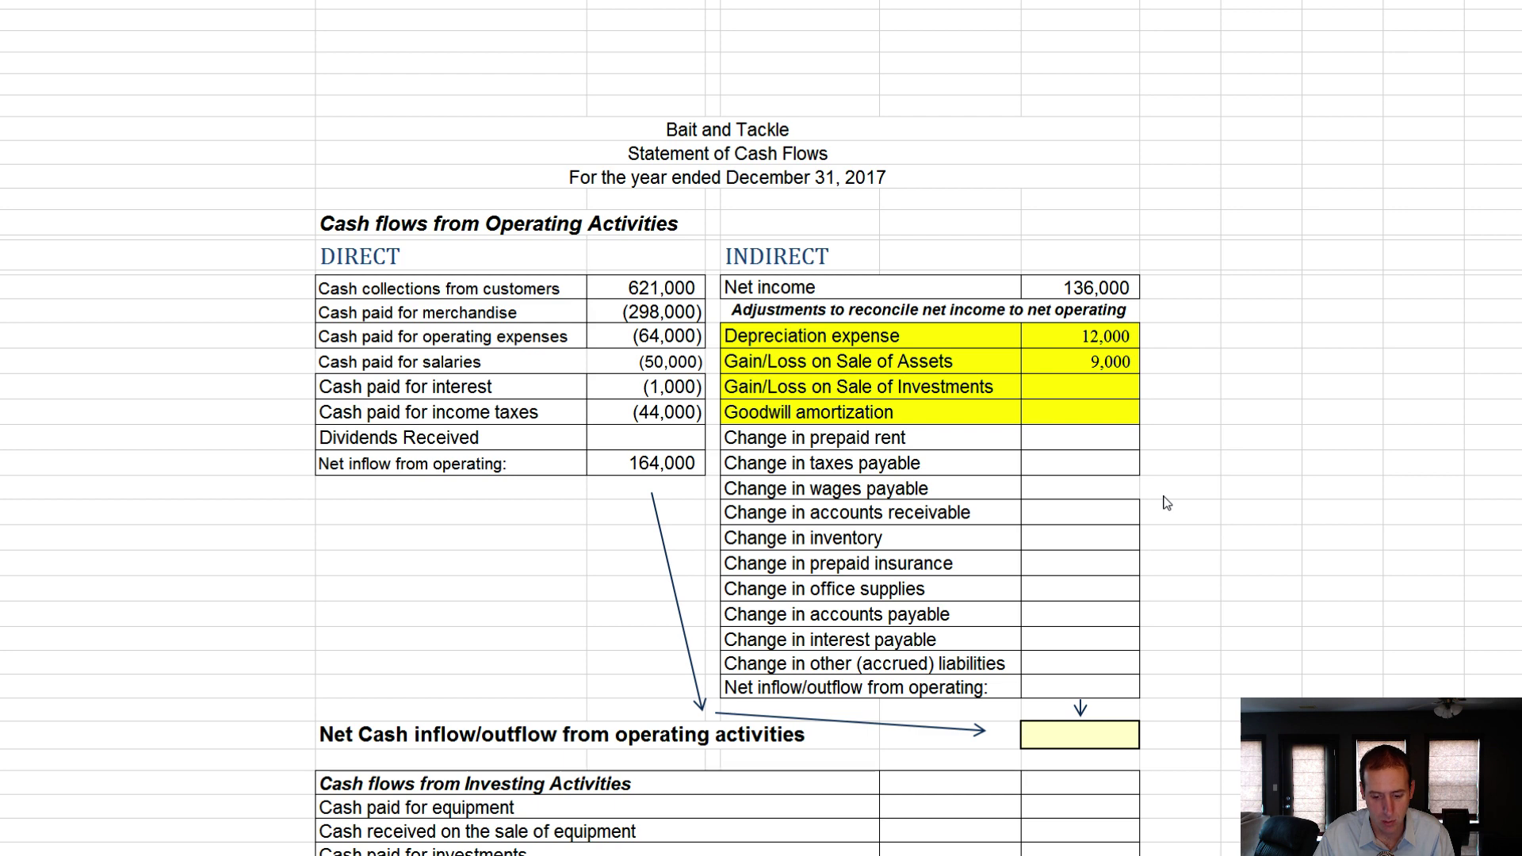
key("alt+Tab")
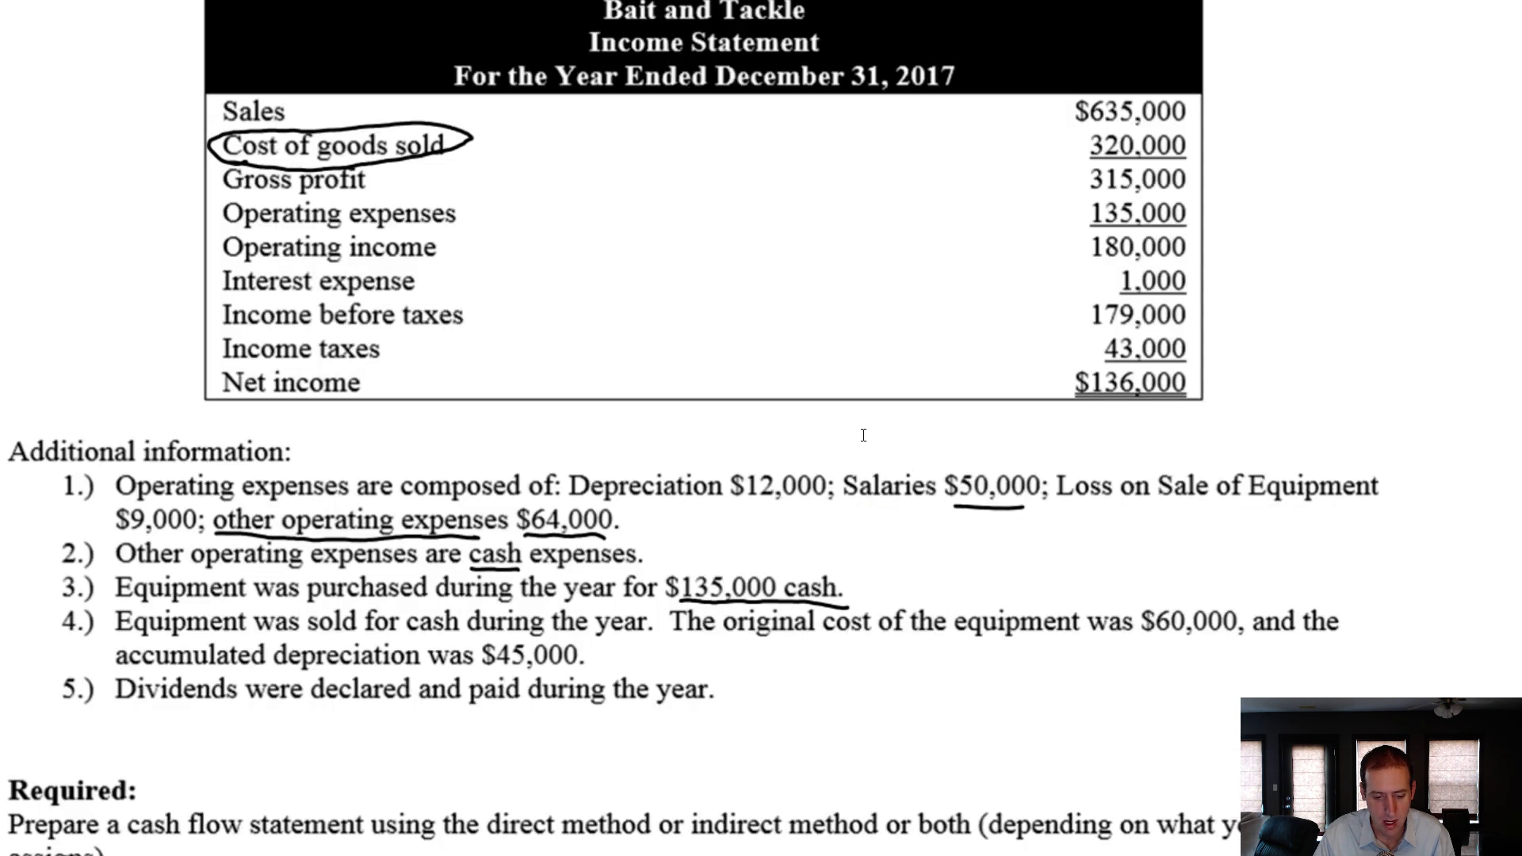
scroll(863, 435, "up", 5)
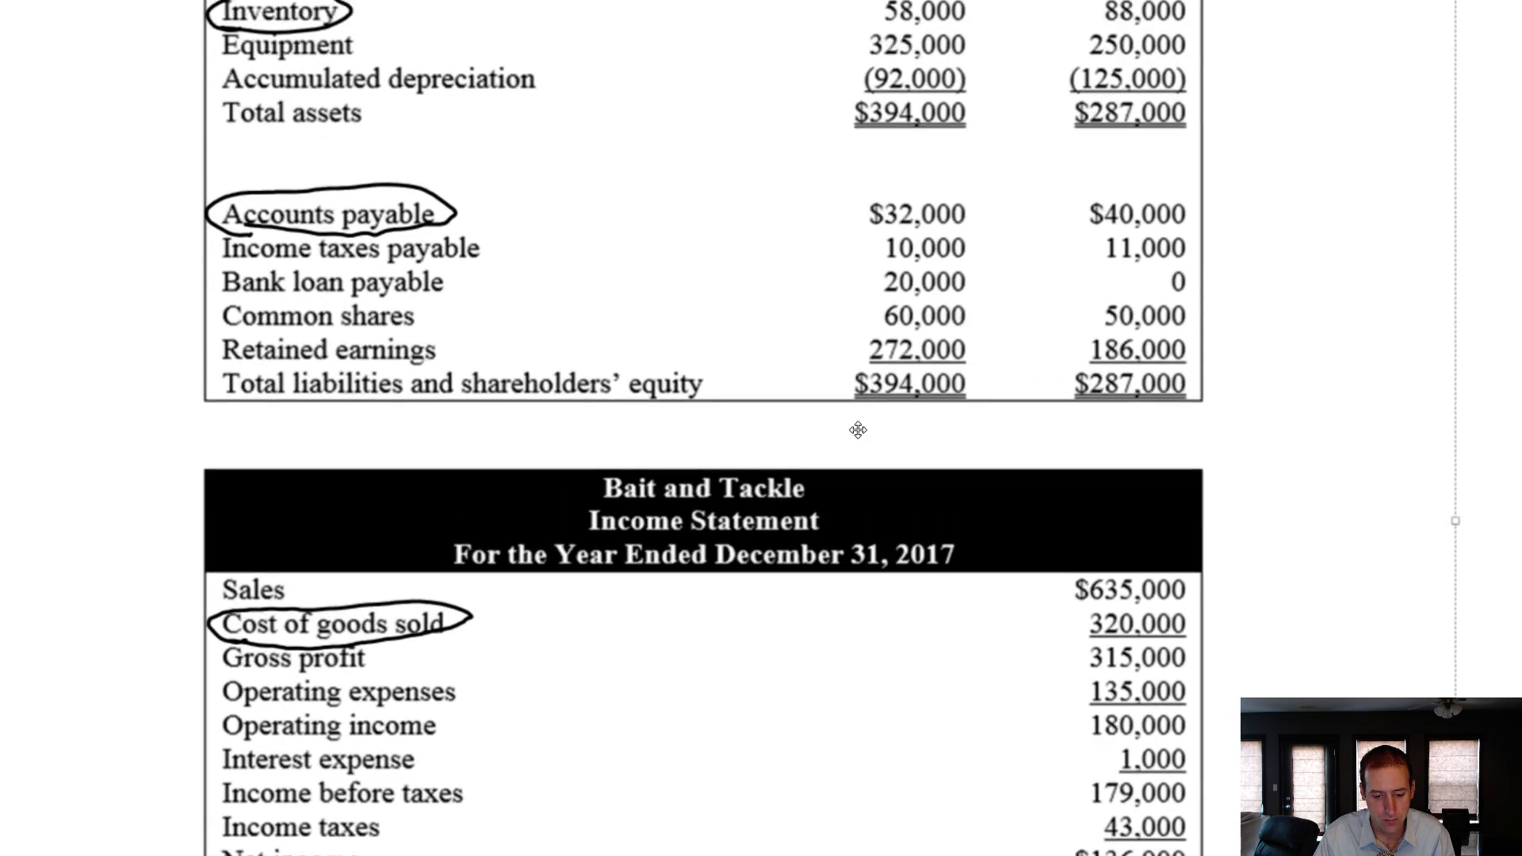
scroll(859, 429, "up", 2)
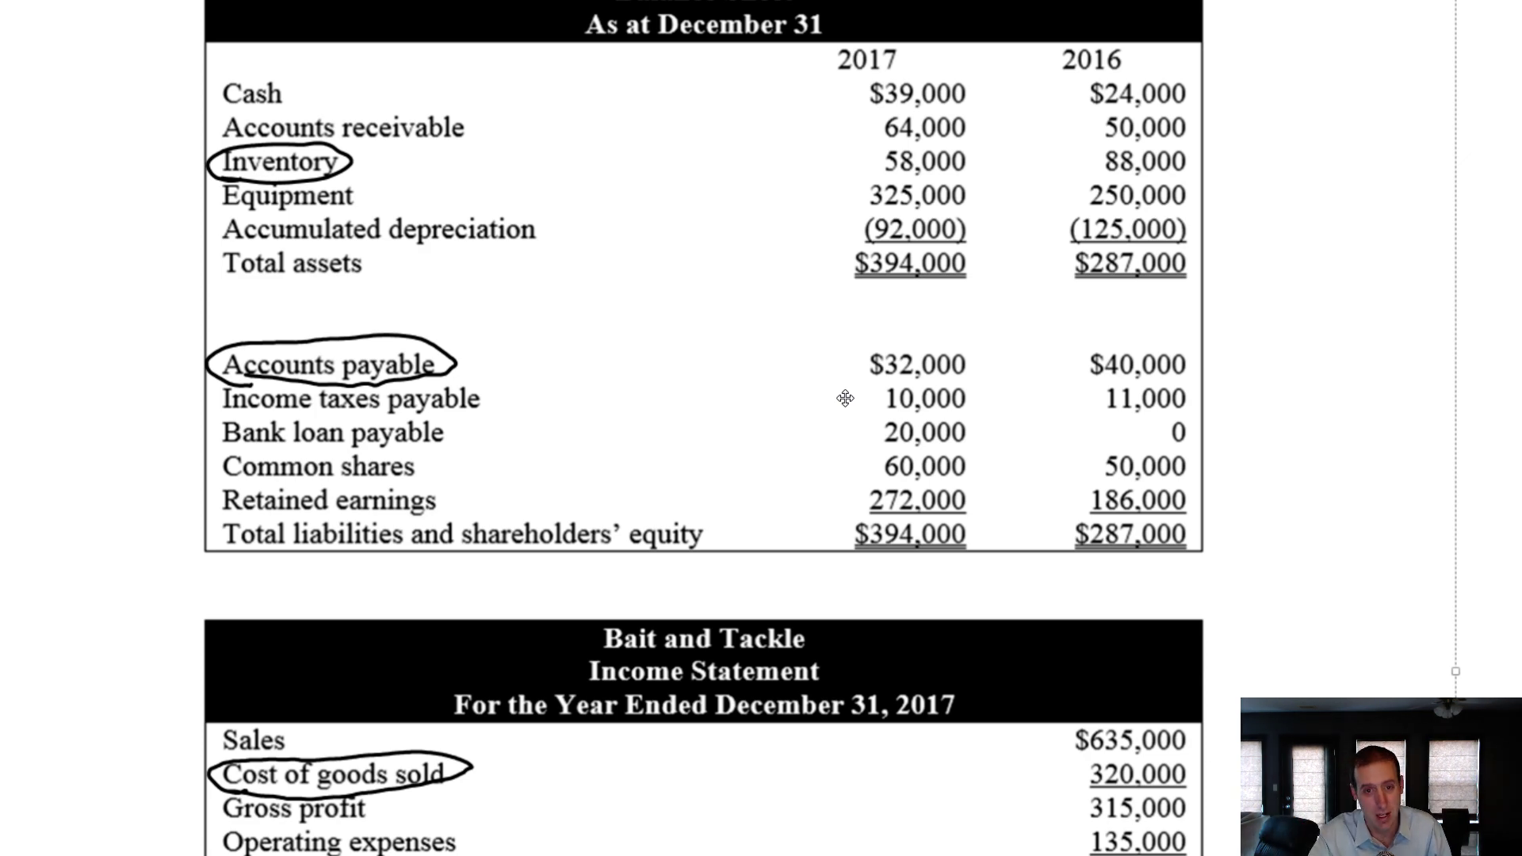
key("Escape")
key("alt+Tab")
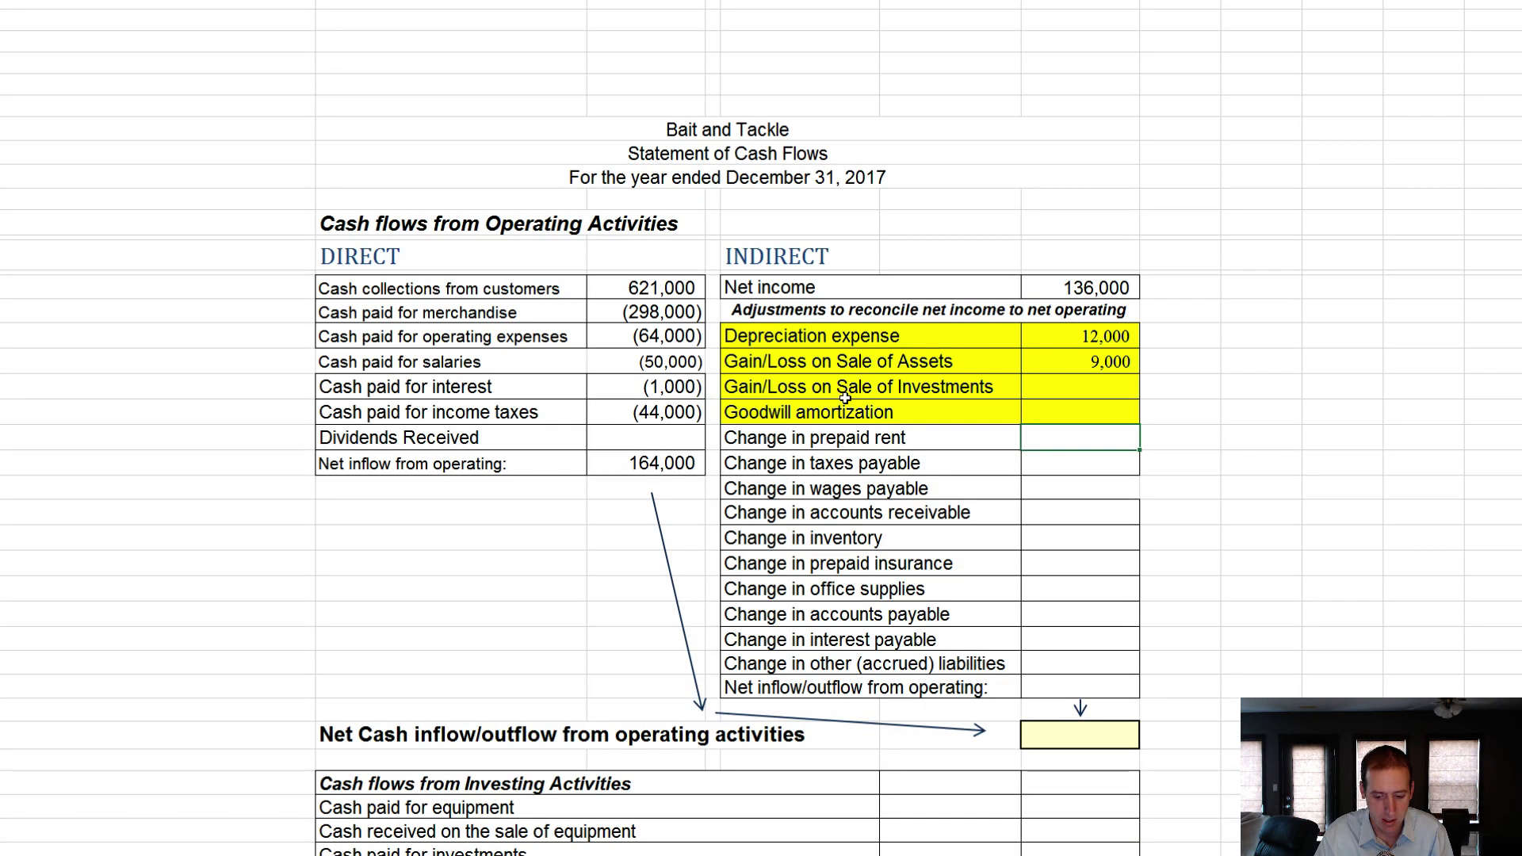
left_click(1082, 464)
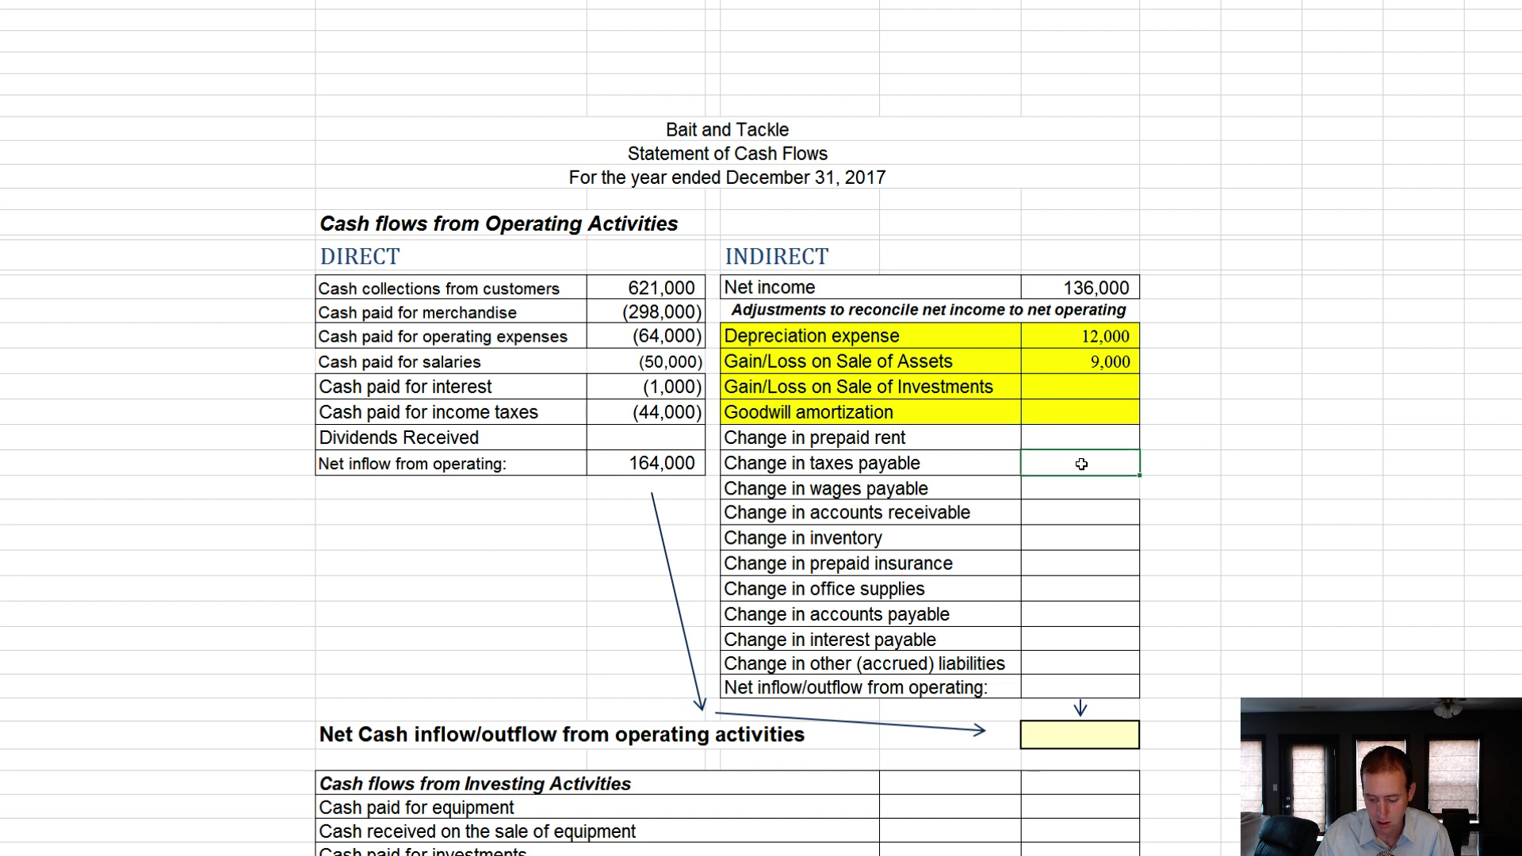
type("-1000")
key("Return")
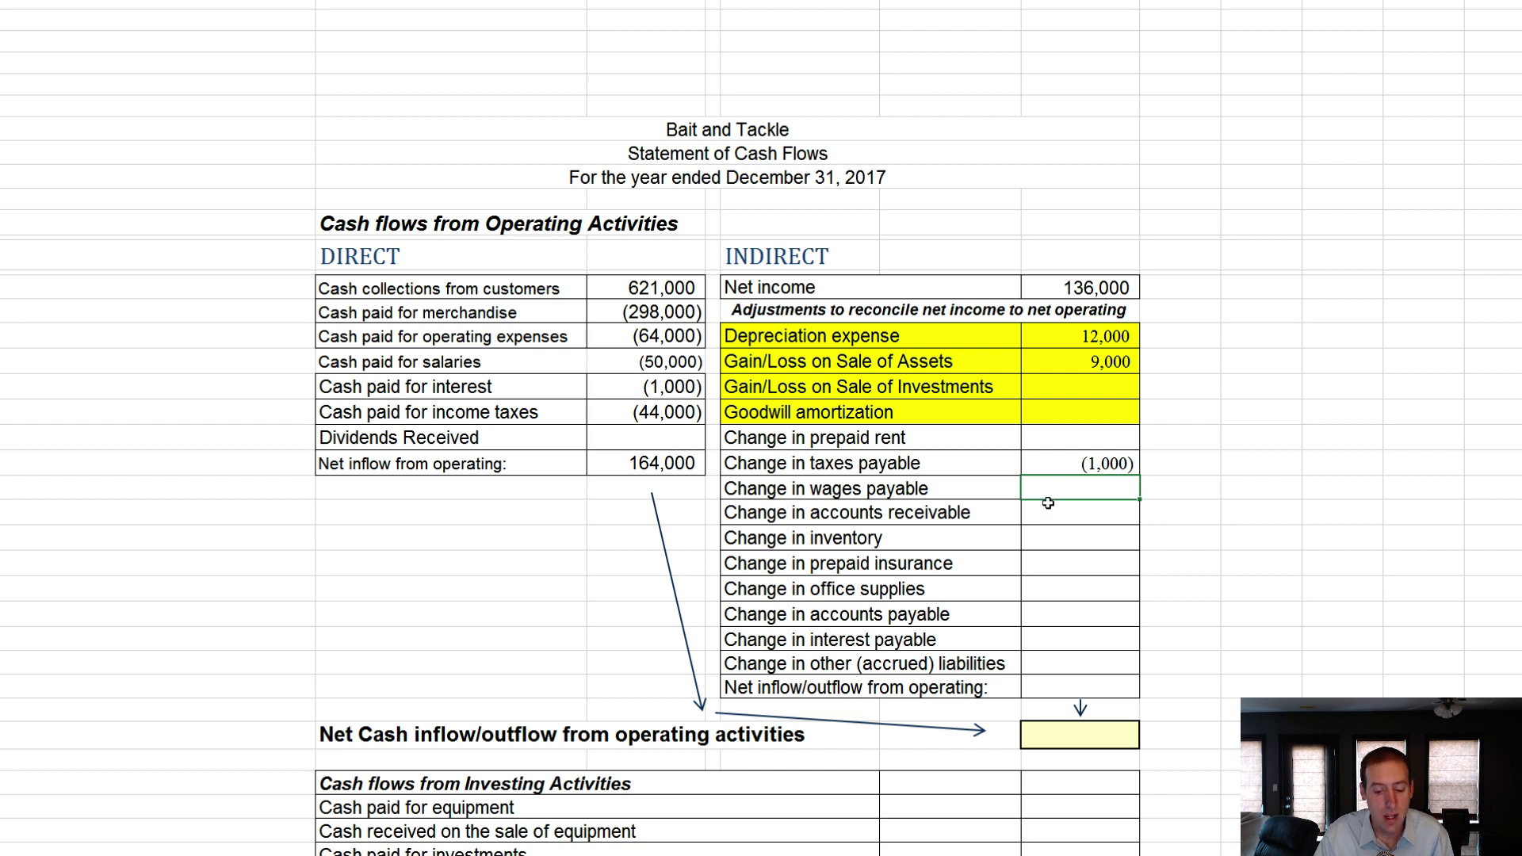
Look up the 2017 and 2016 accounts receivable and inventory balances on the problem's balance sheet
left_click(1074, 511)
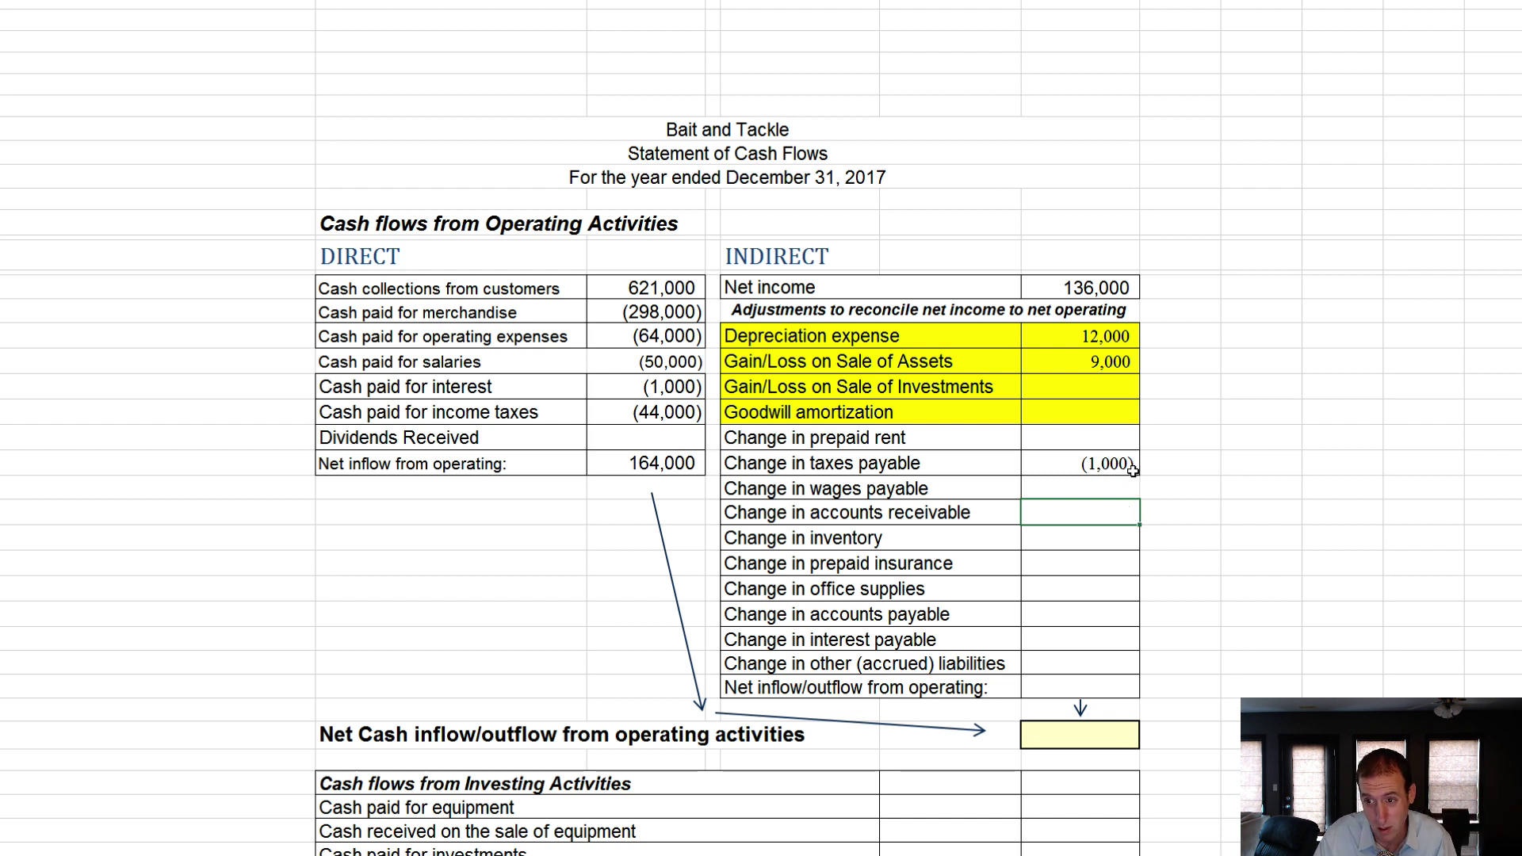
left_click(1118, 492)
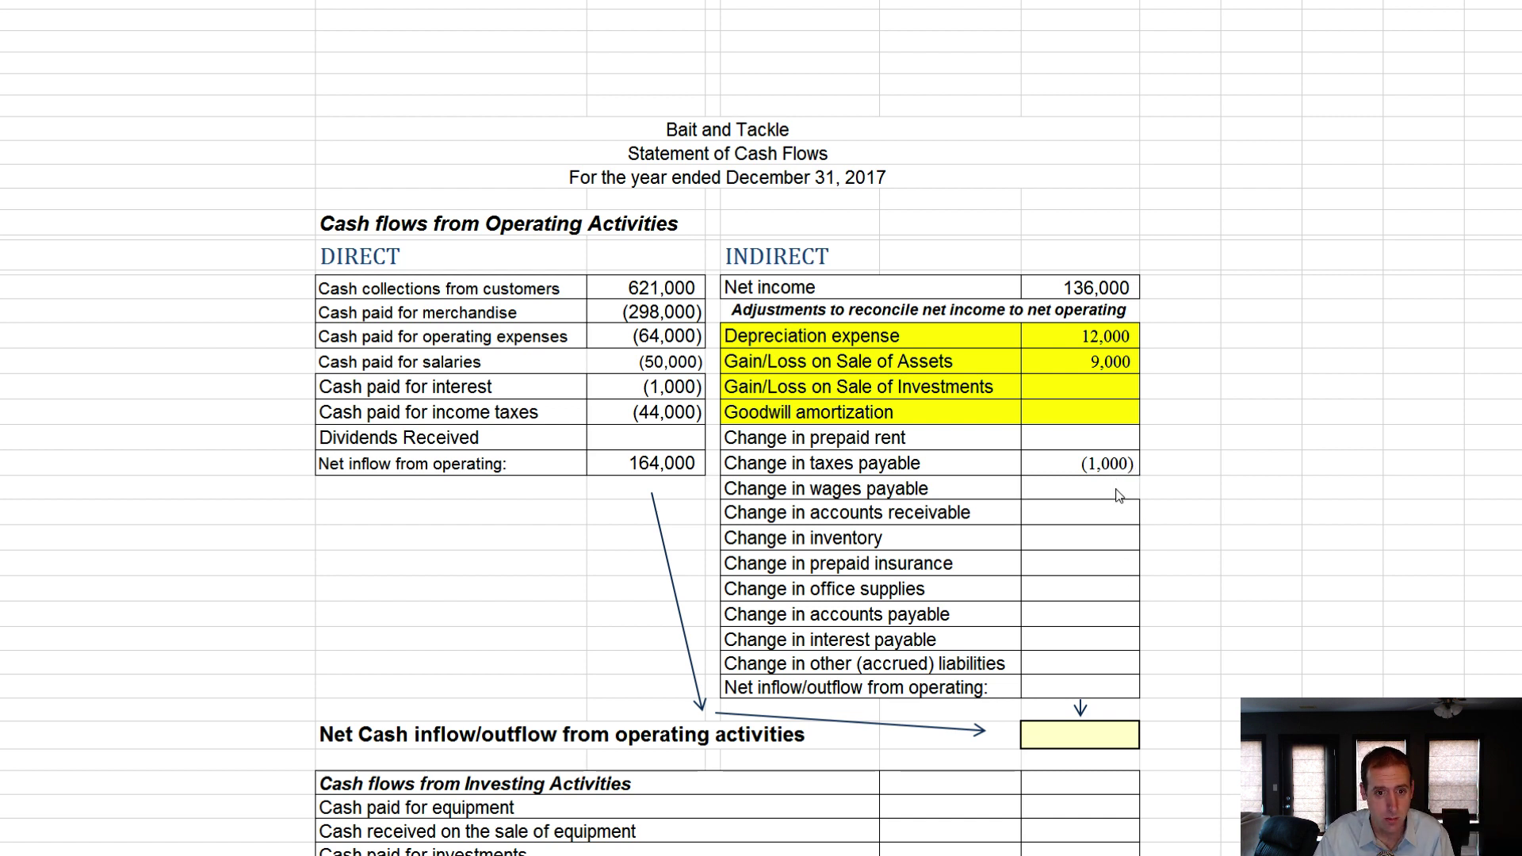
key("alt+Tab")
scroll(987, 670, "up", 3)
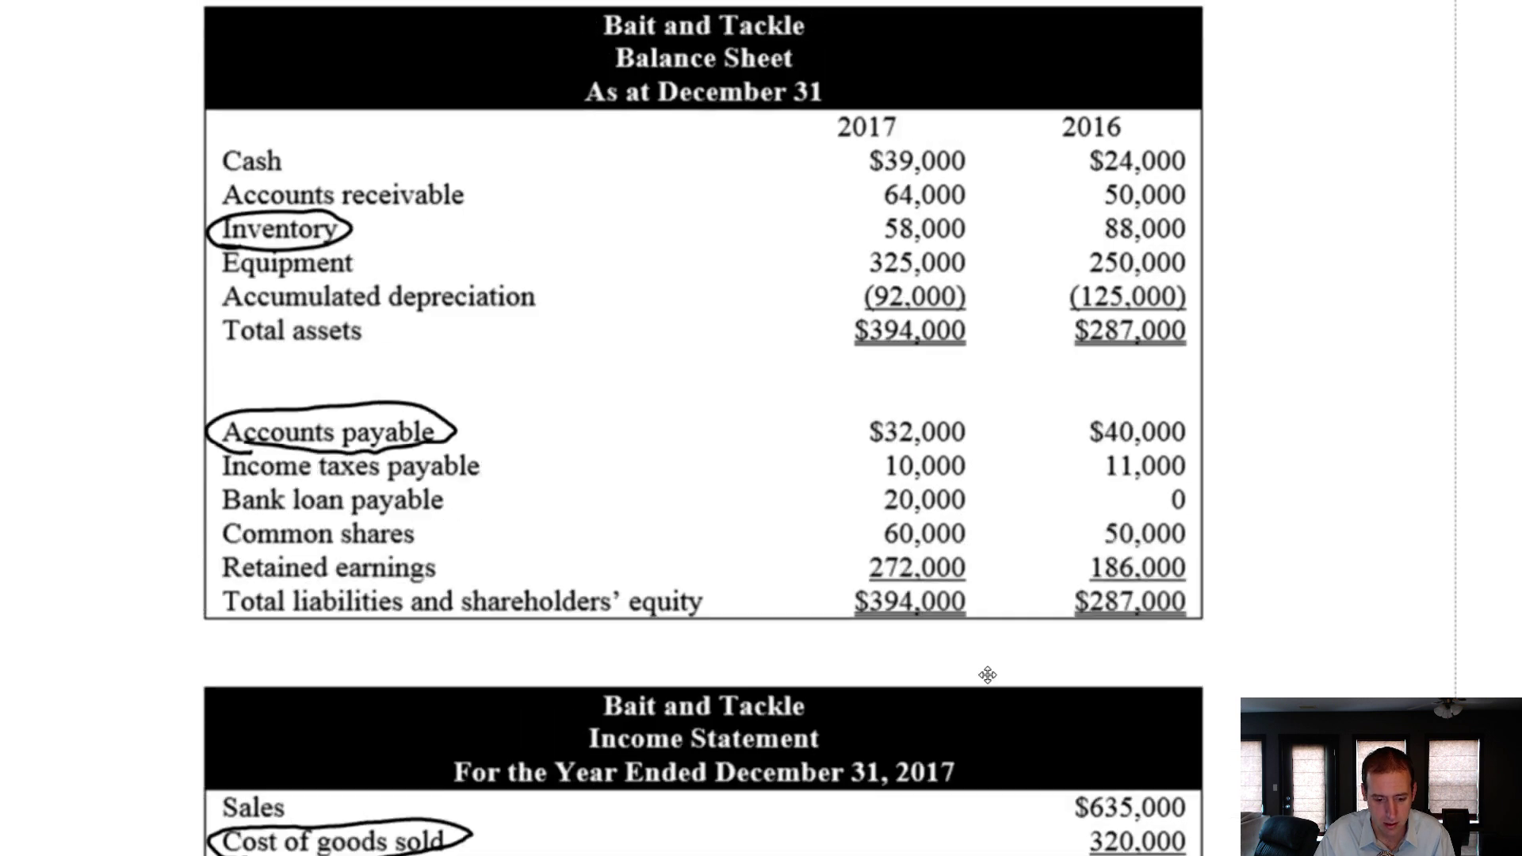
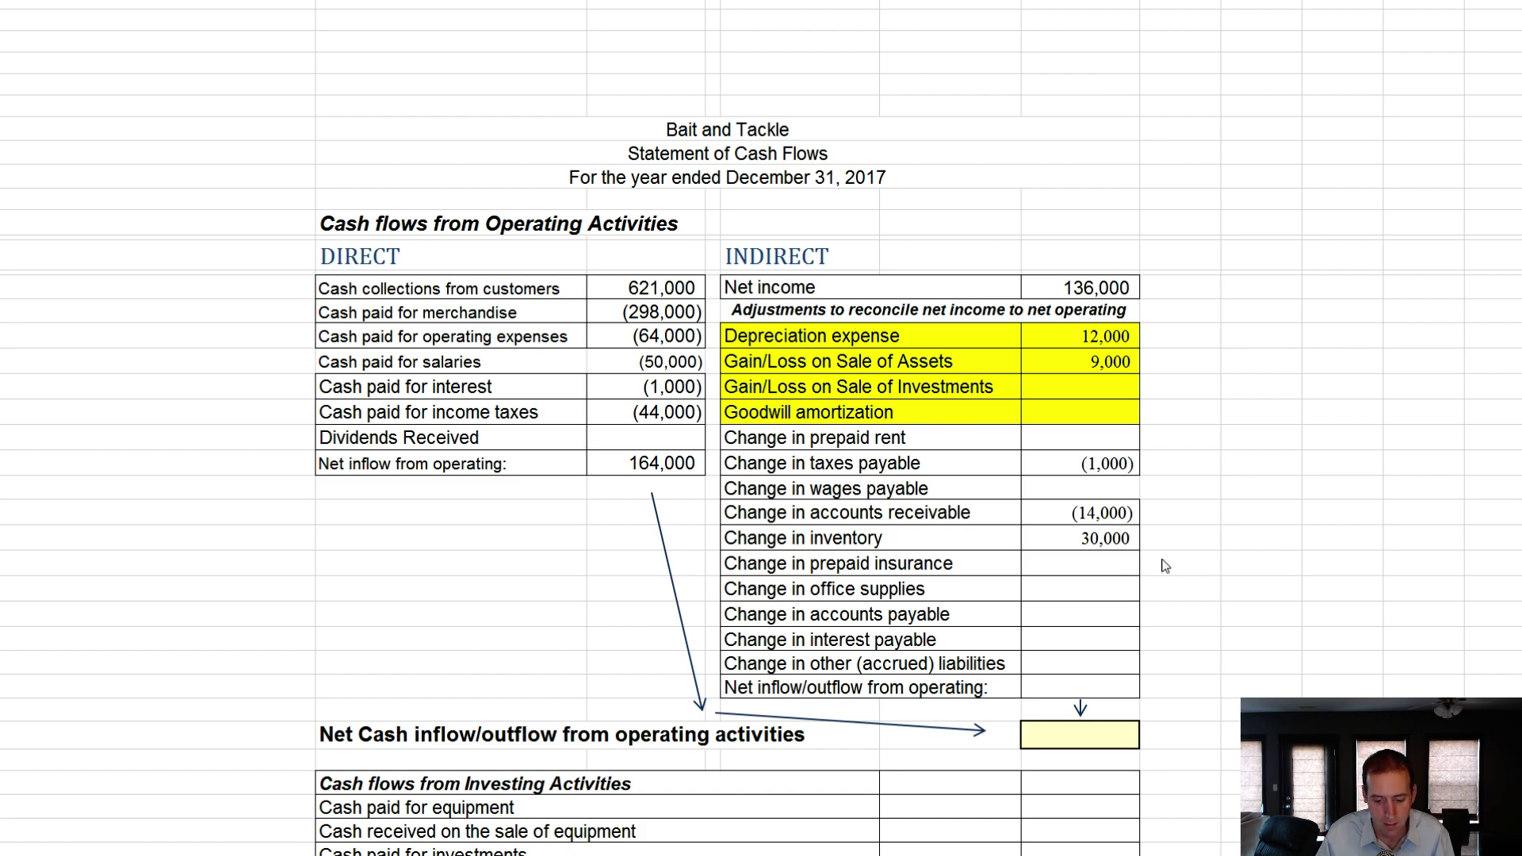
Compare the accounts payable balances on the problem's balance sheet and enter -8000 for Change in accounts payable
key("alt+Tab")
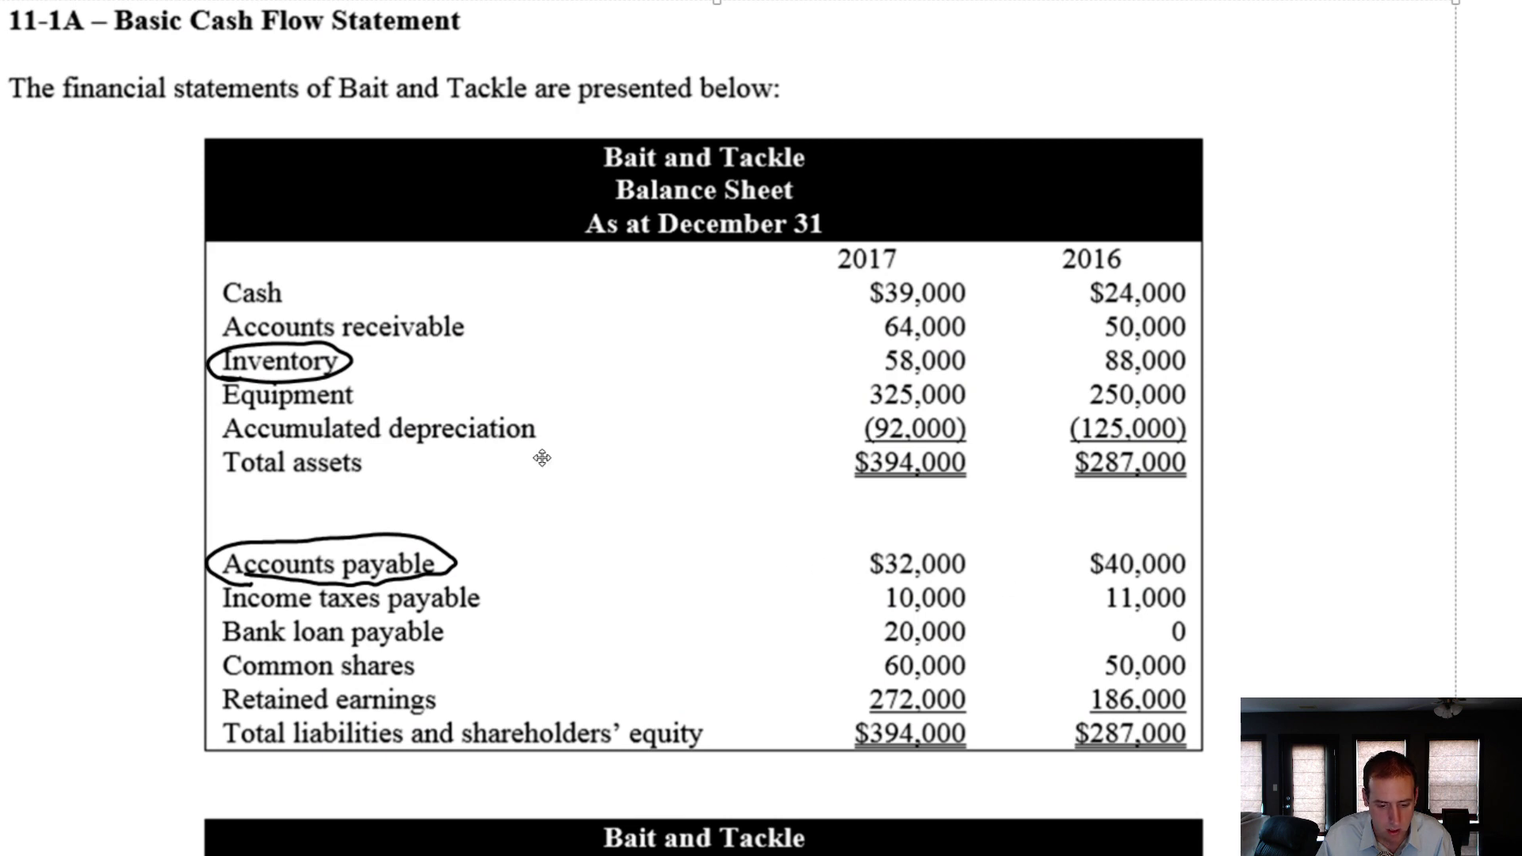
key("alt+Tab")
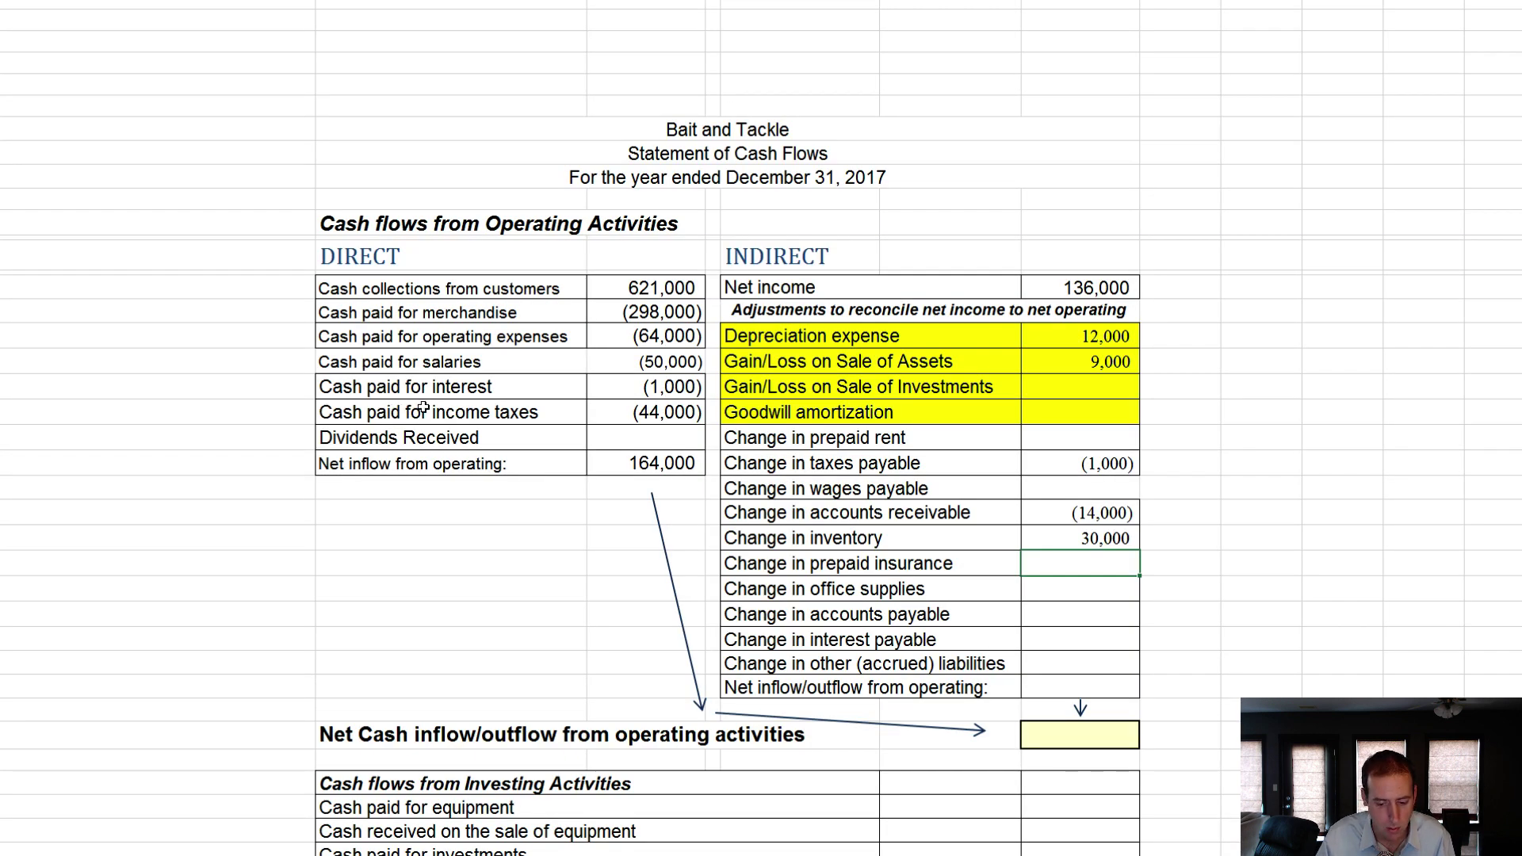
key("alt+Tab")
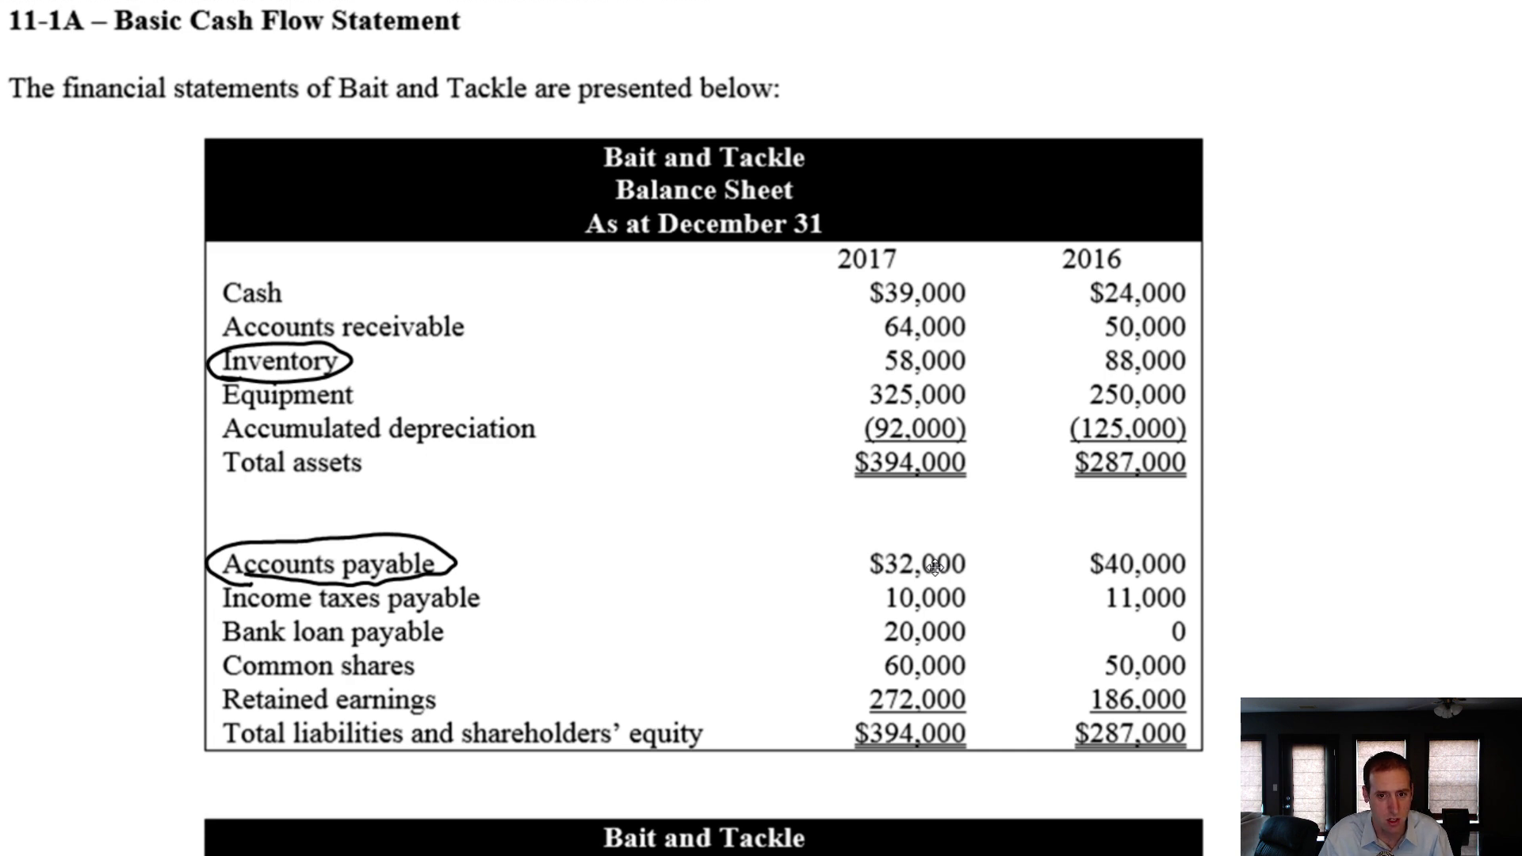
key("alt+Tab")
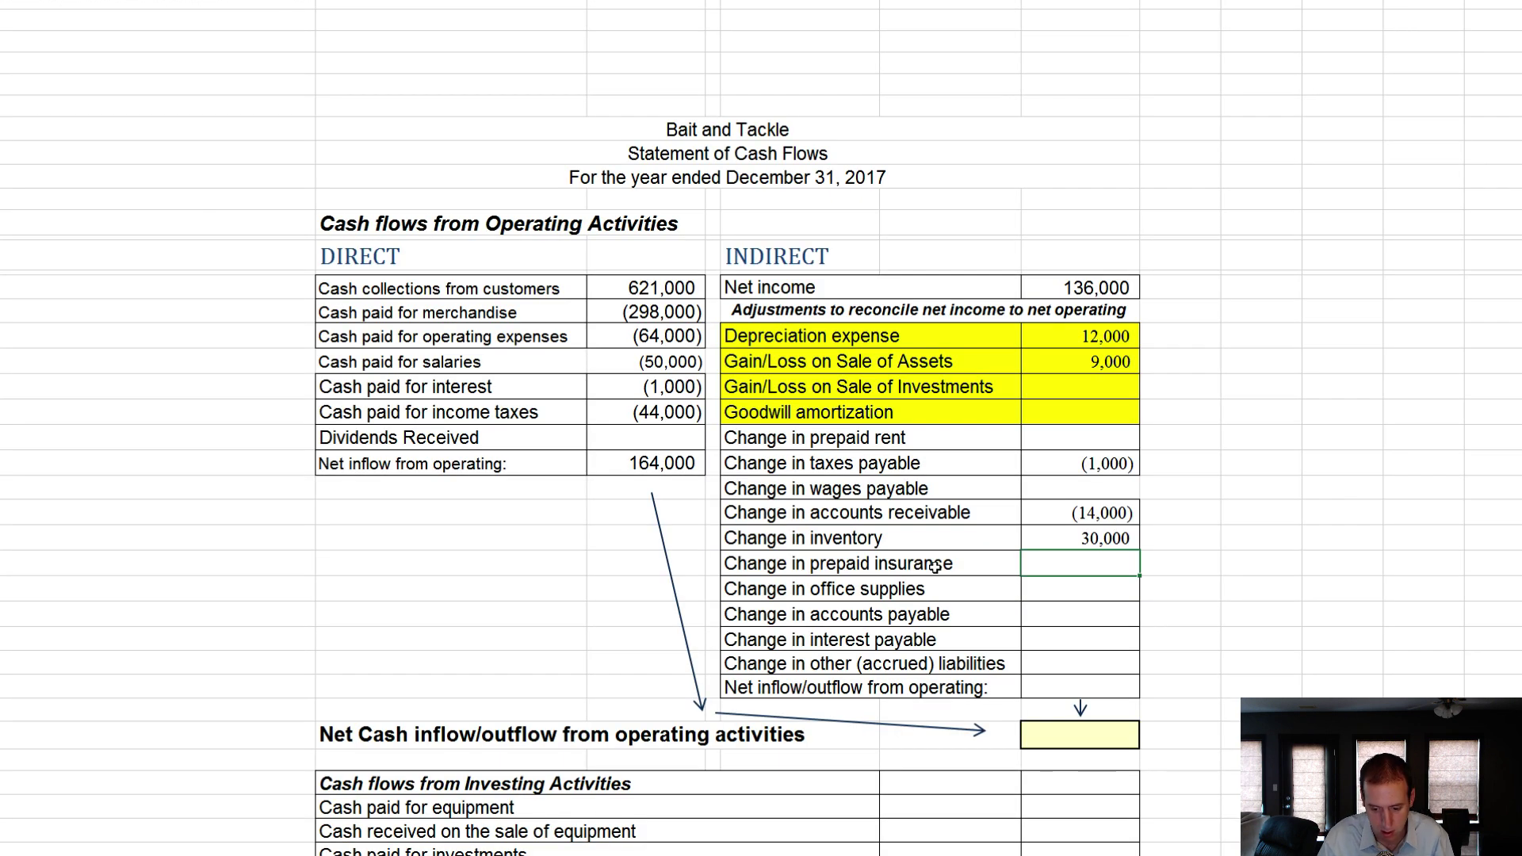
key("Down")
key("Down")
type("-")
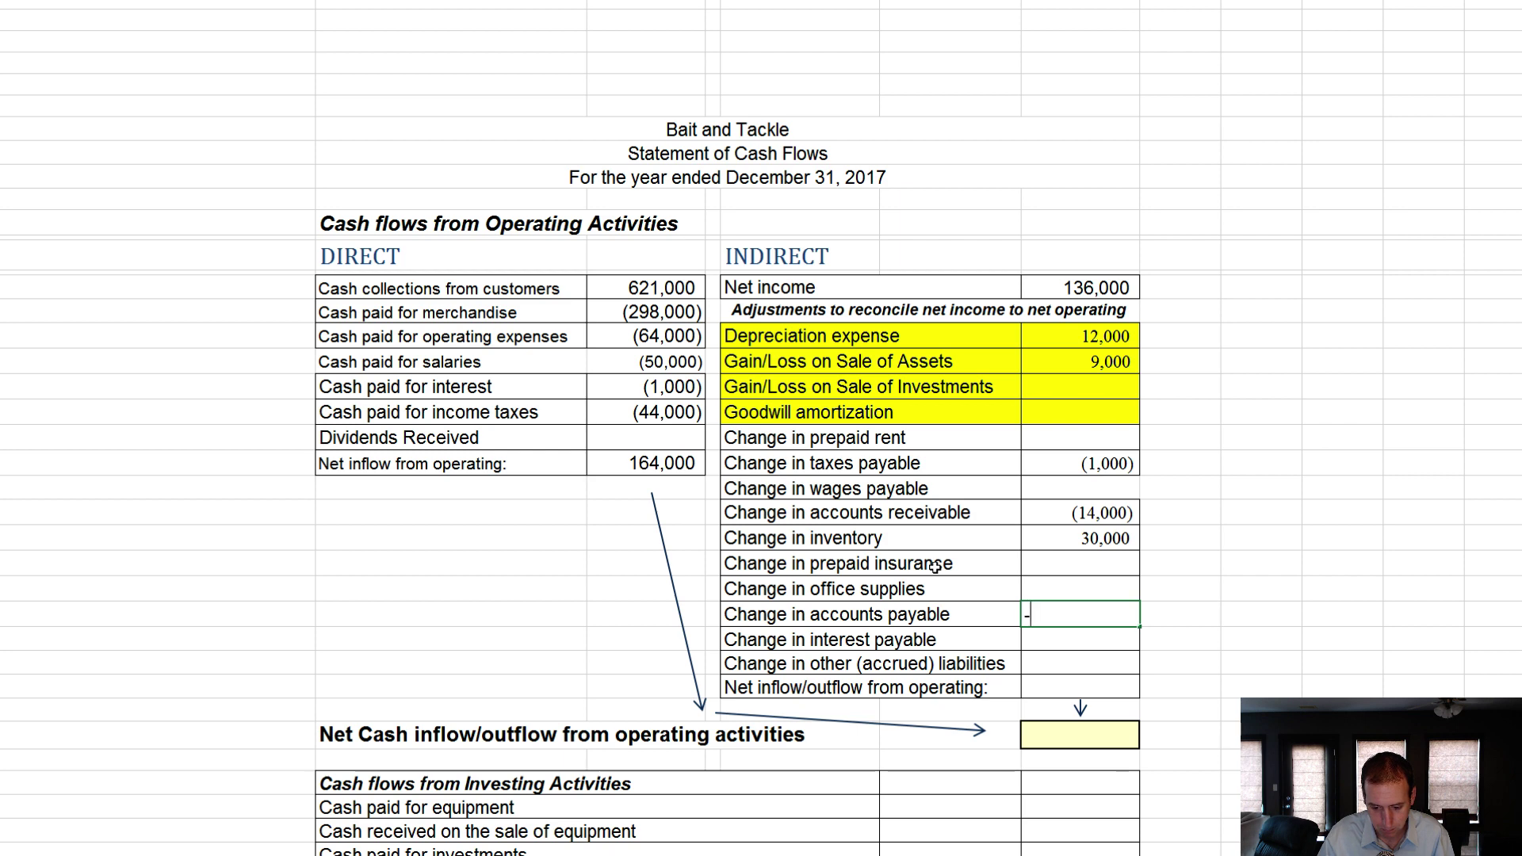
type("8000")
key("Return")
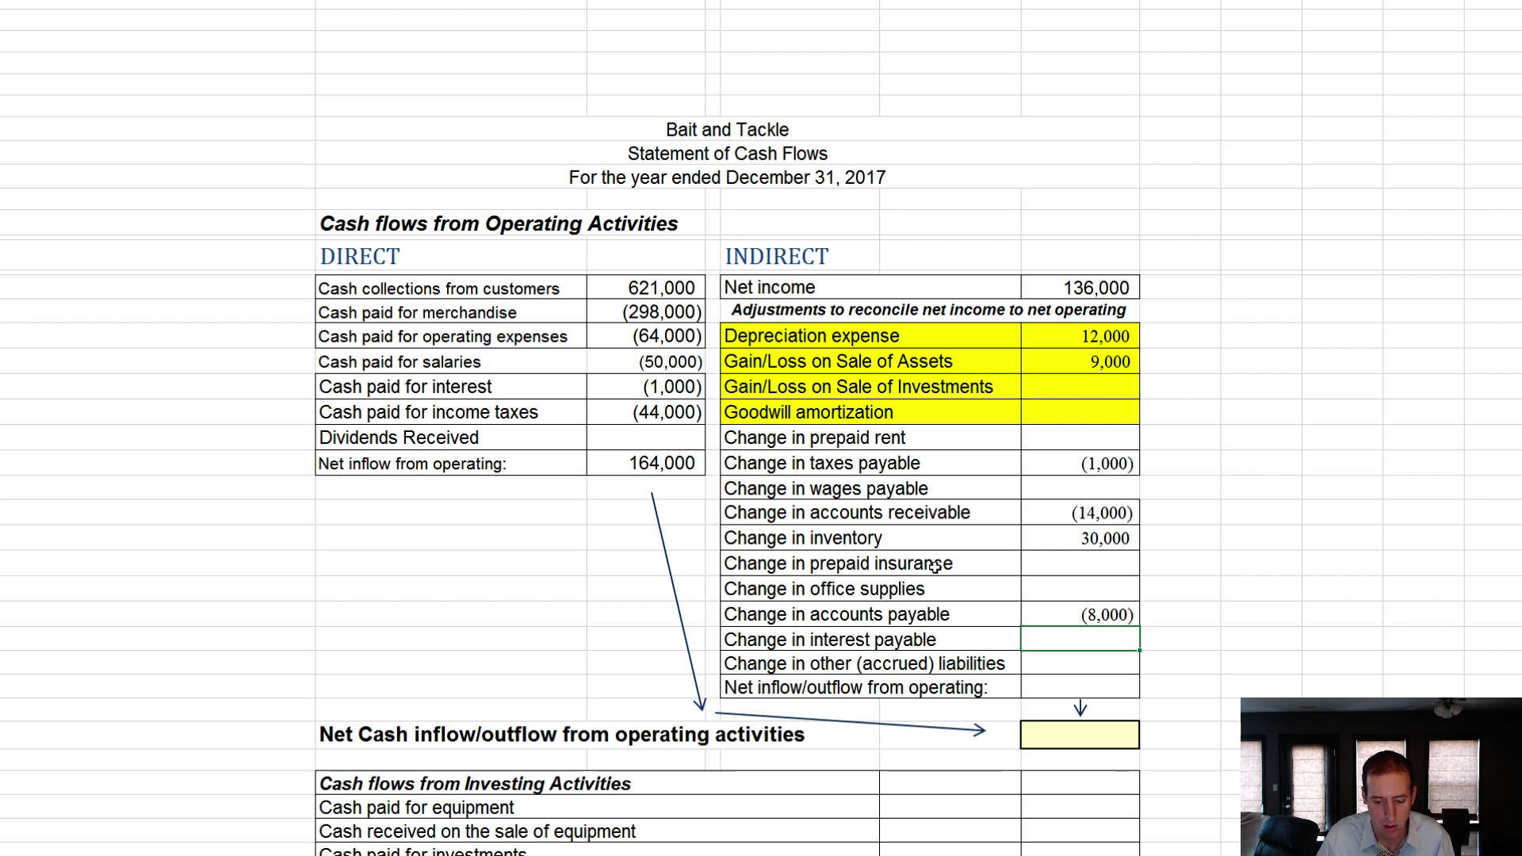
Recheck the balance sheet for remaining operating accounts and total Net inflow/outflow from operating with the formula =G45+G47+G48+G52+G54+G55+G58
key("alt+Tab")
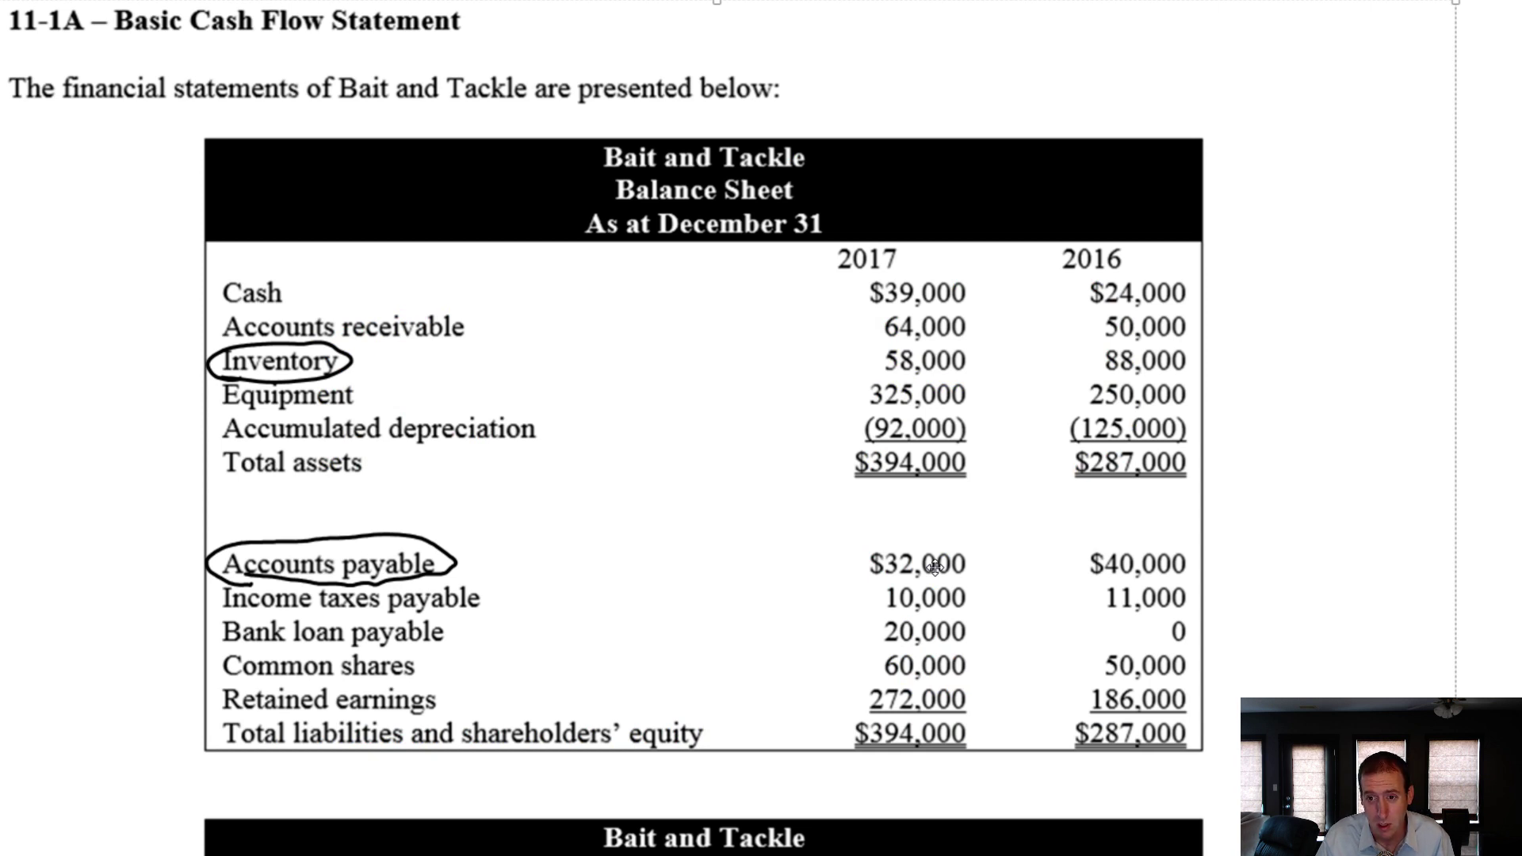
key("alt+Tab")
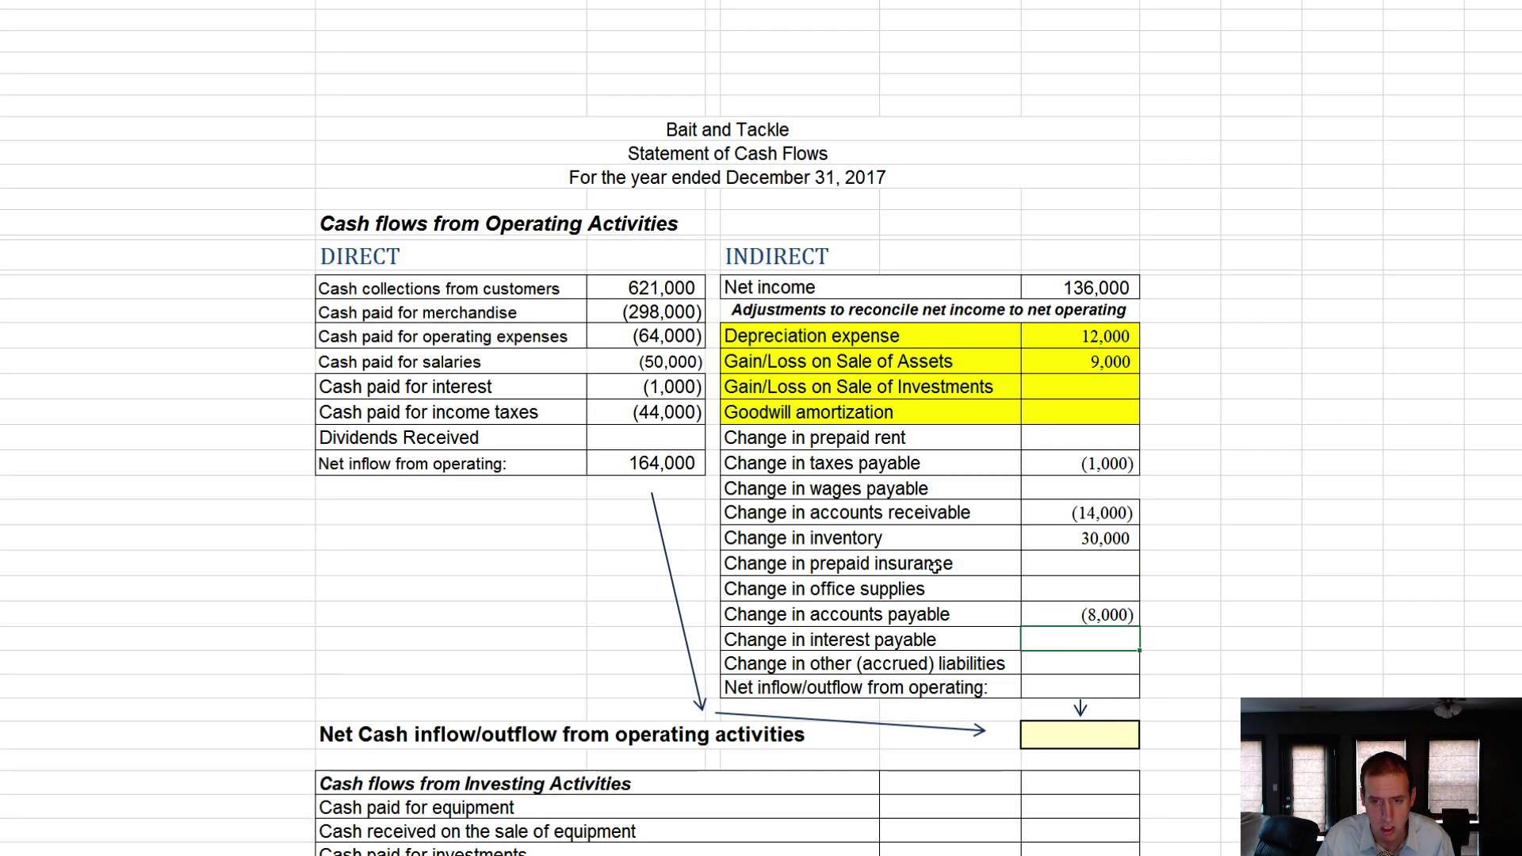
key("alt+Tab")
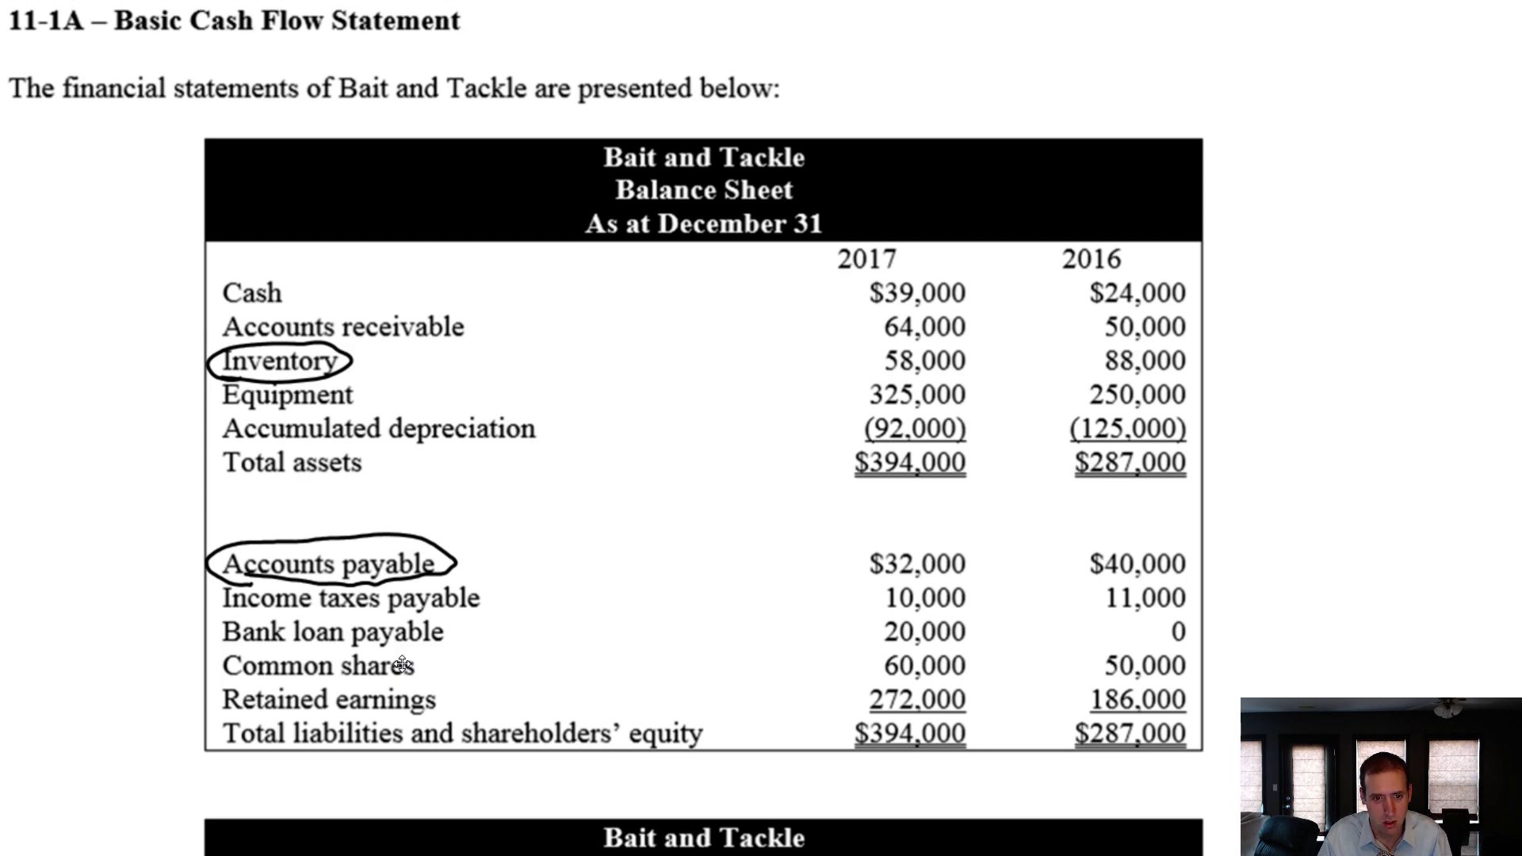
key("alt+Tab")
left_click(1065, 685)
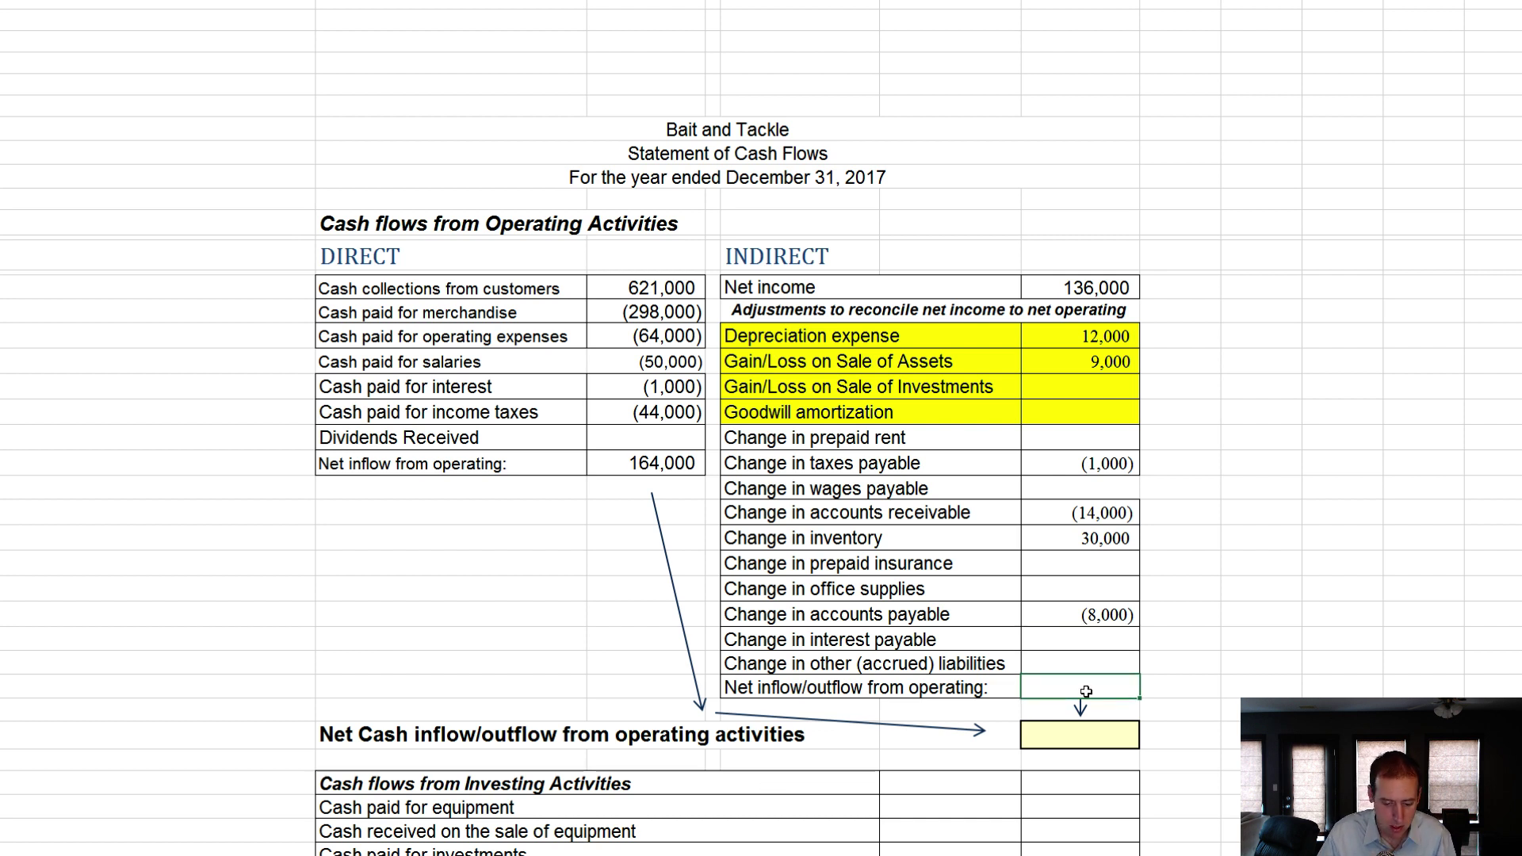
type("=")
left_click(1071, 288)
type("+")
left_click(1103, 337)
type("+")
left_click(1106, 361)
type("+")
left_click(1113, 464)
type("+")
left_click(1101, 516)
type("+")
left_click(1112, 541)
type("+")
left_click(1113, 617)
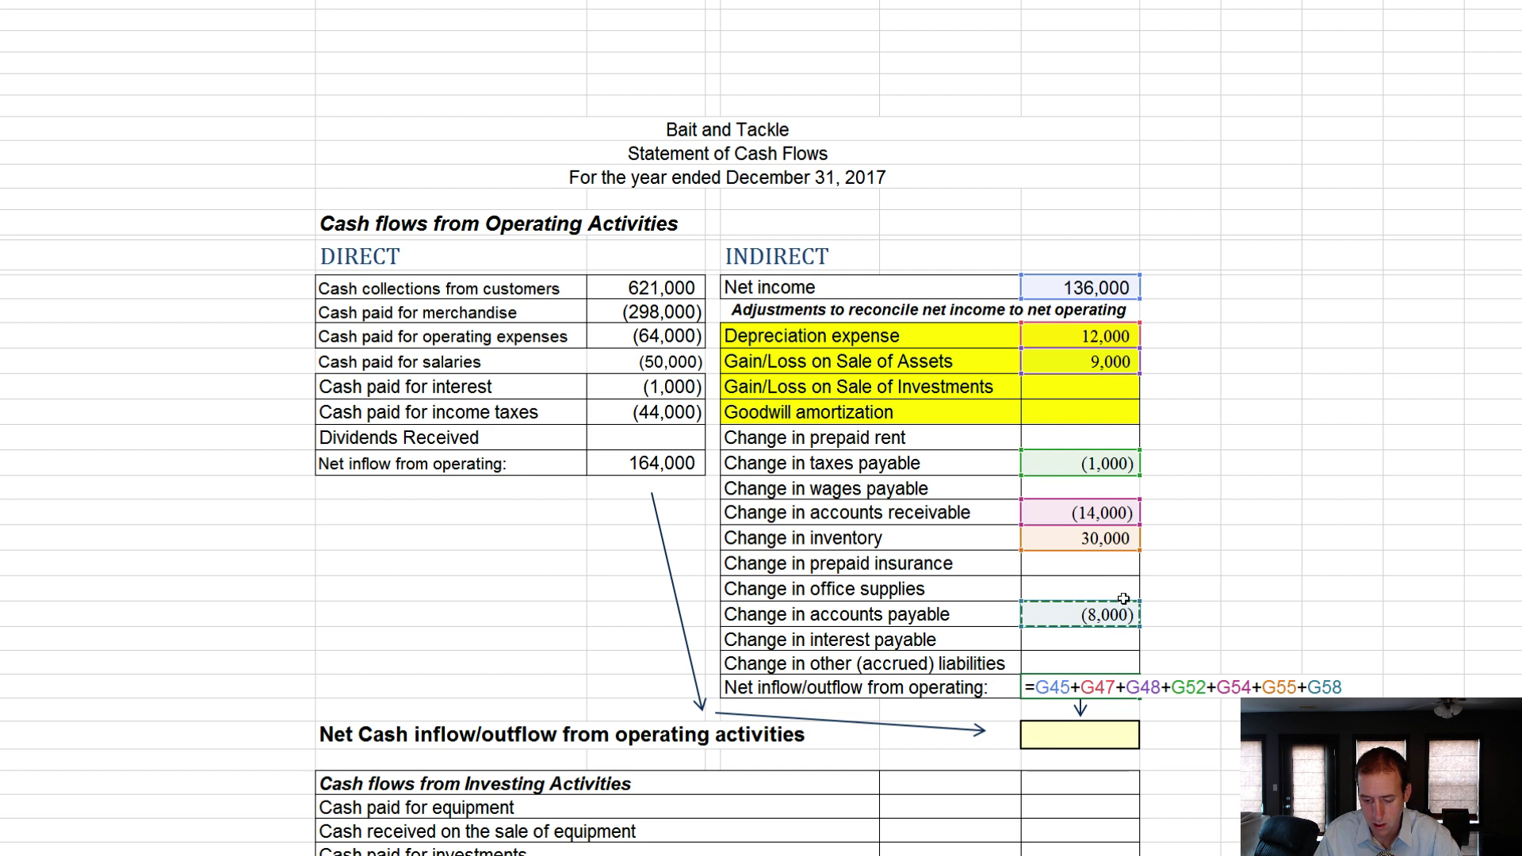
key("Return")
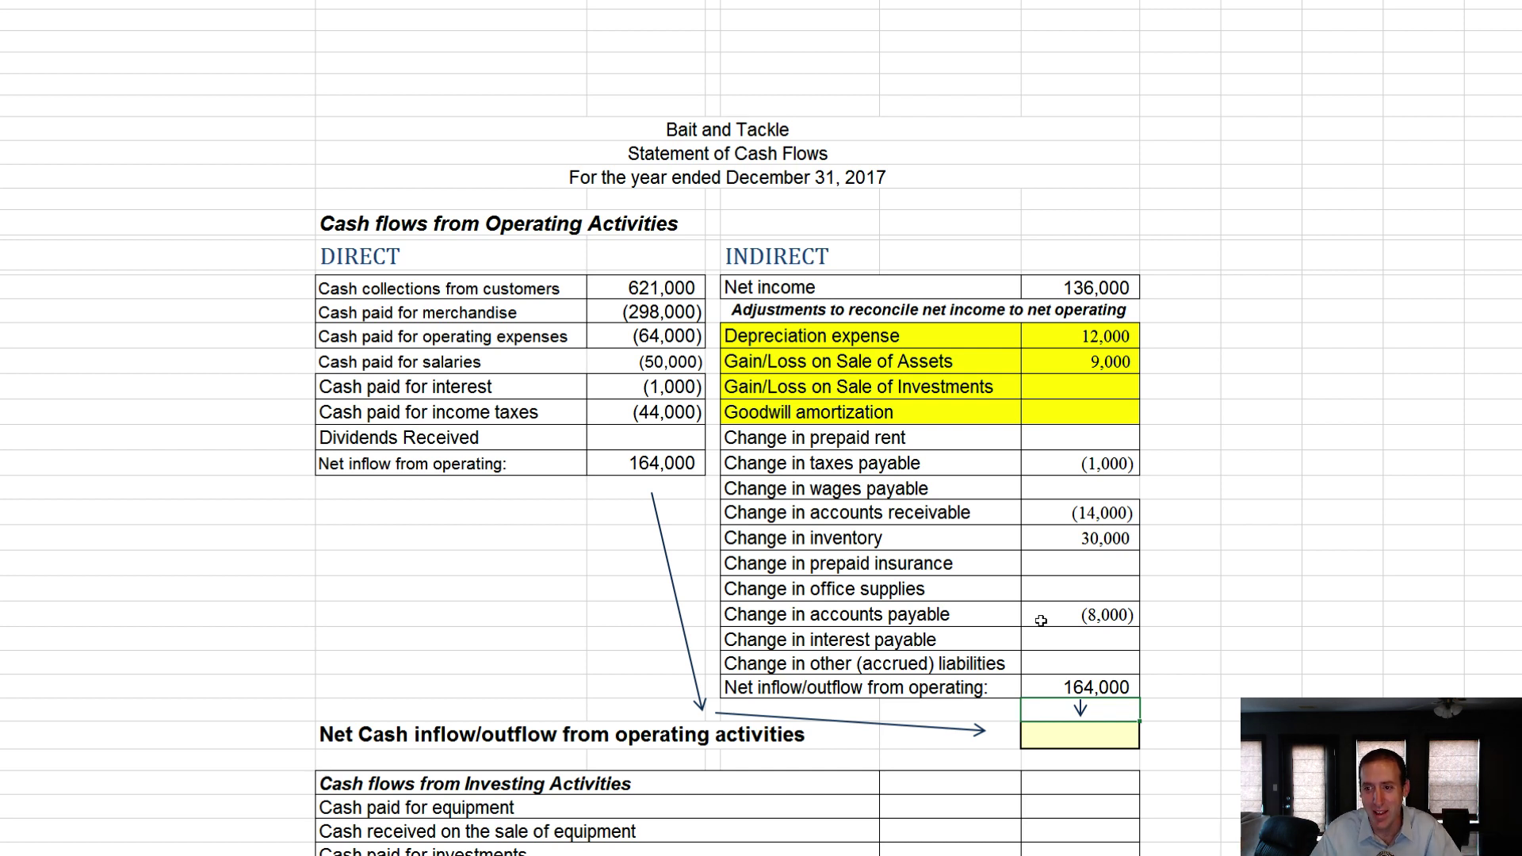
Fill Net Cash inflow/outflow from operating activities with a reference to the indirect section's Net inflow/outflow from operating total
left_click(1105, 737)
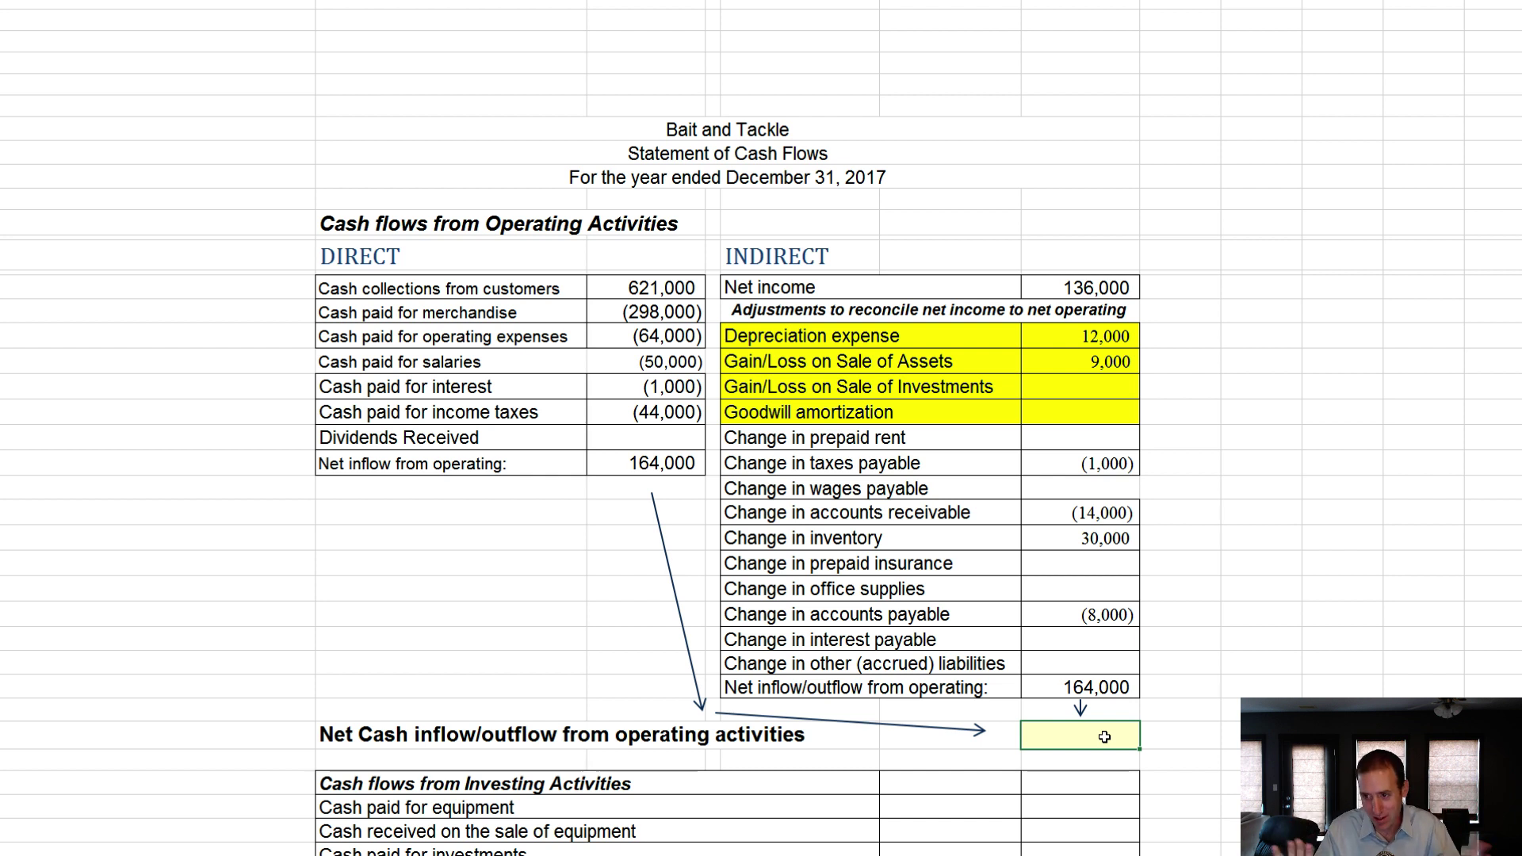
type("=")
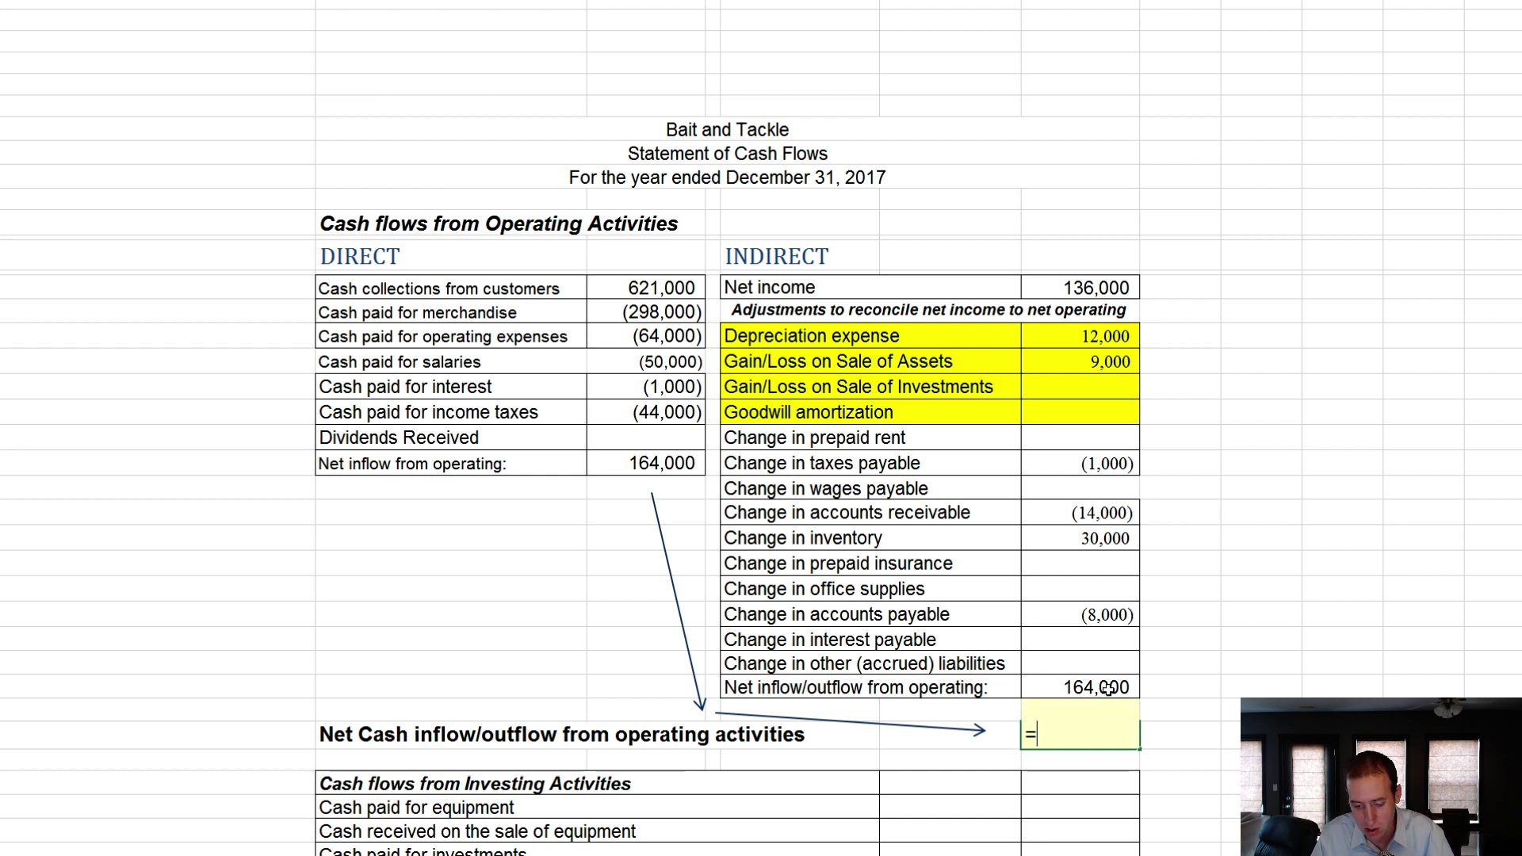
left_click(1095, 687)
key("Return")
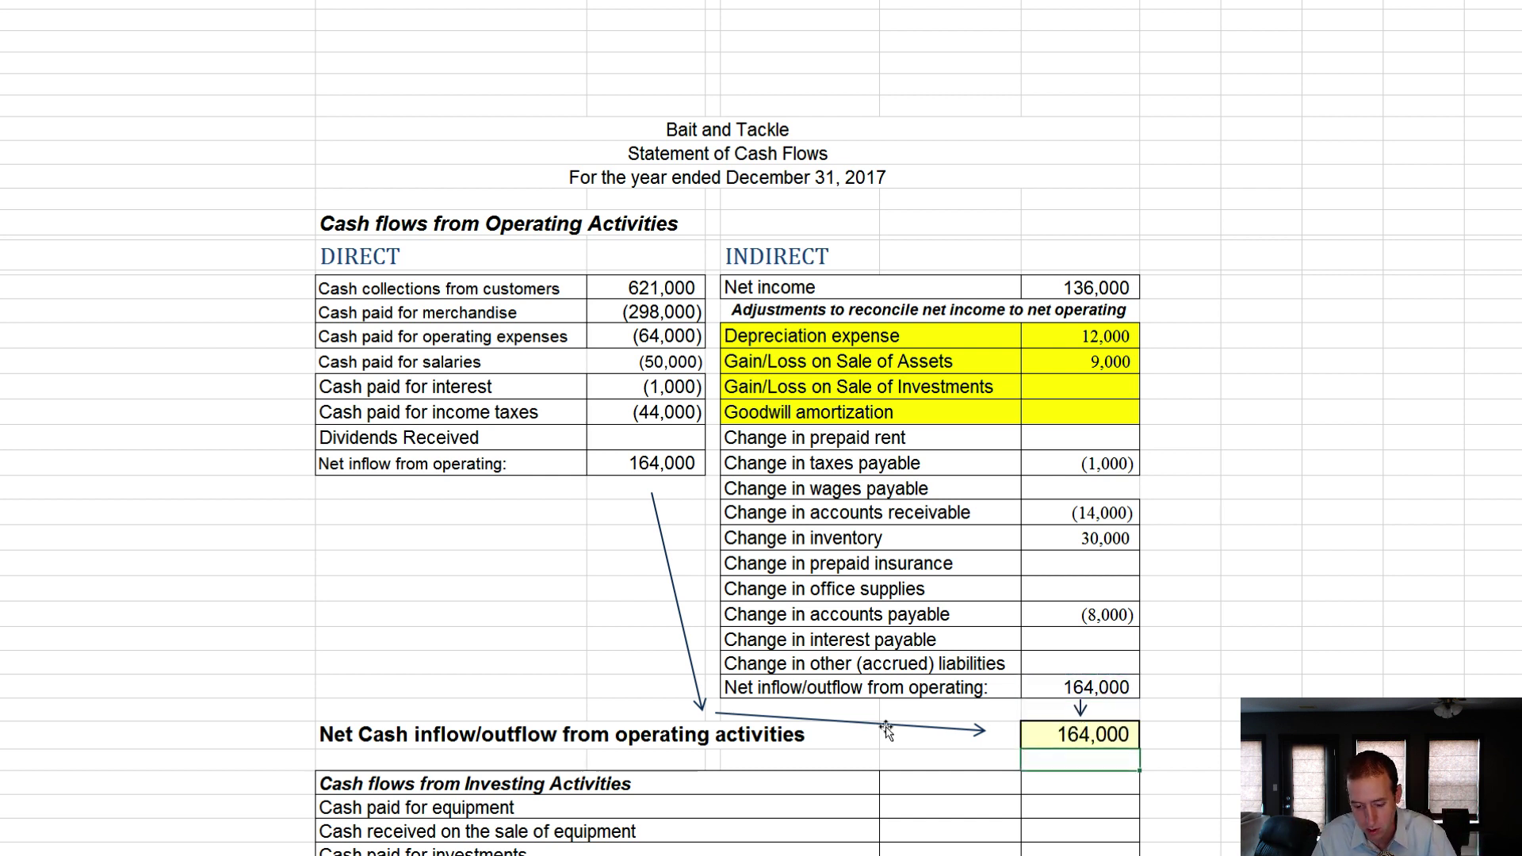
left_click(837, 684)
left_click(1110, 742)
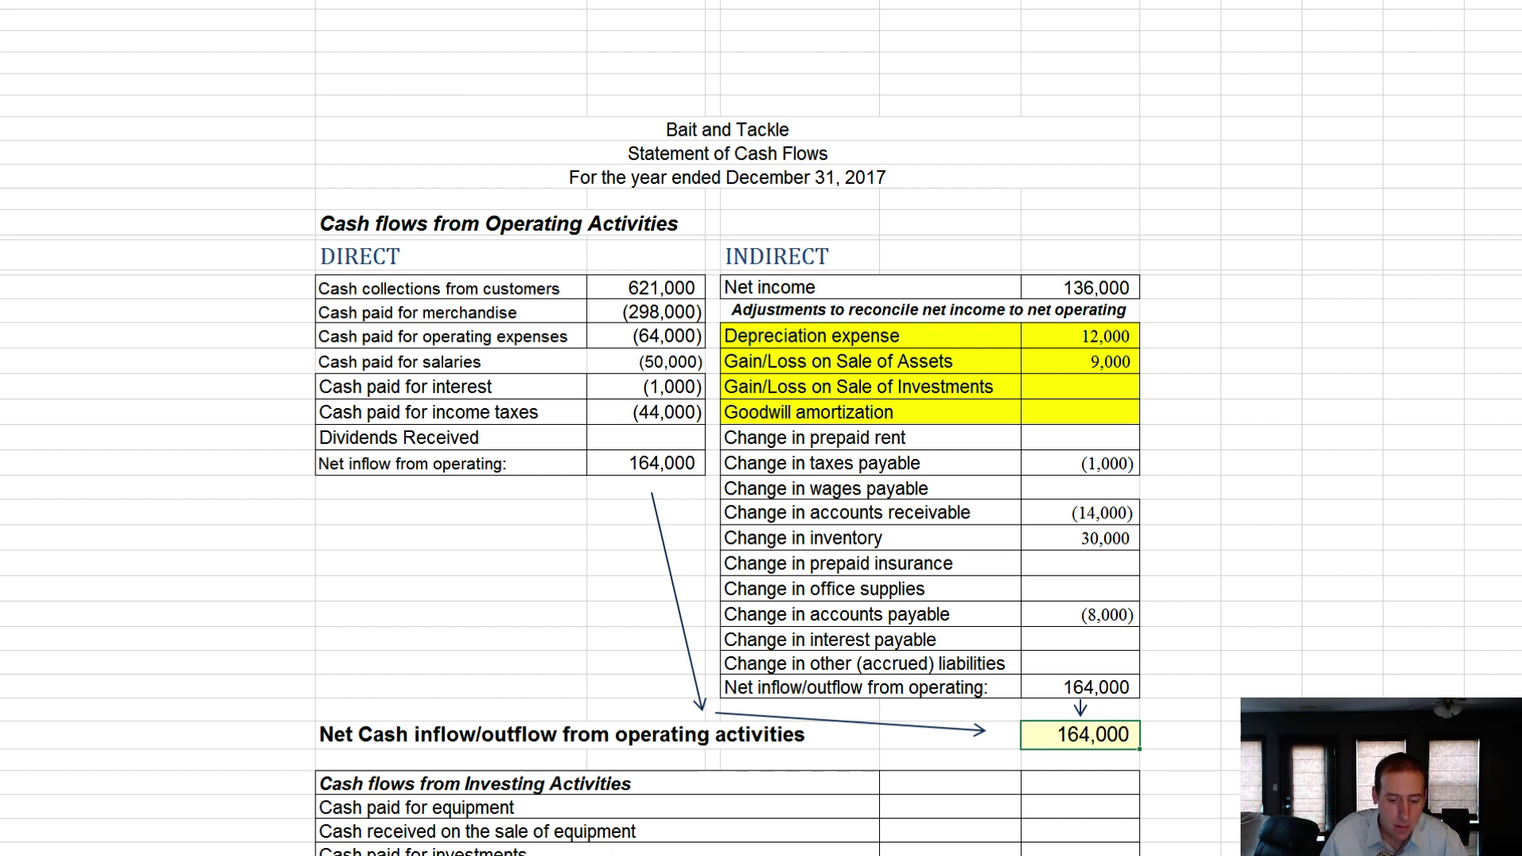
Compare the direct method's cash receipts and payments with the indirect method's net income, adjustments and operating total
left_click_drag(412, 262, 668, 478)
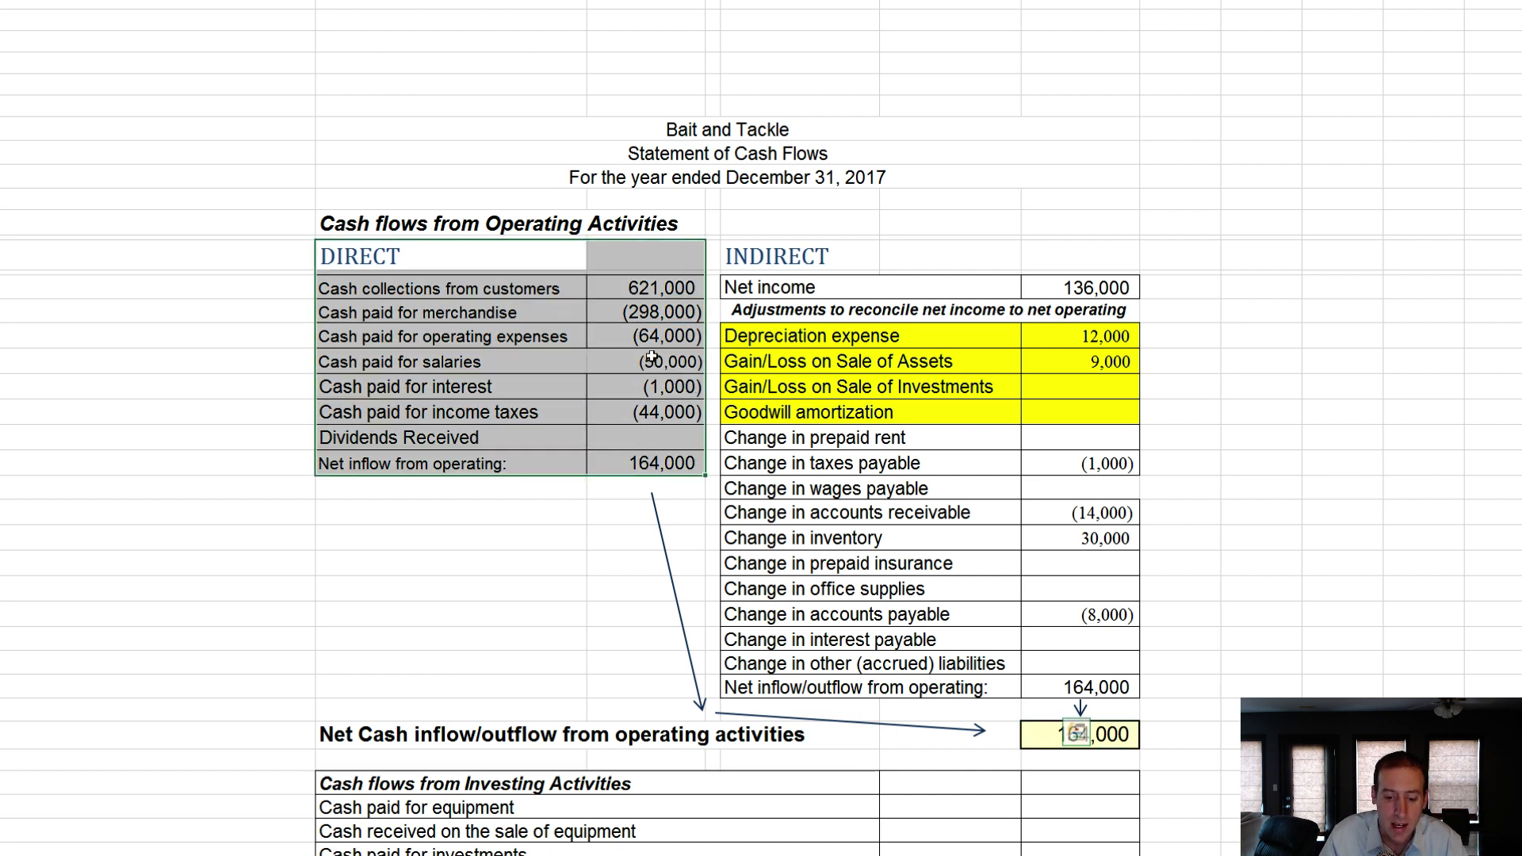
left_click(663, 298)
left_click_drag(699, 316, 686, 423)
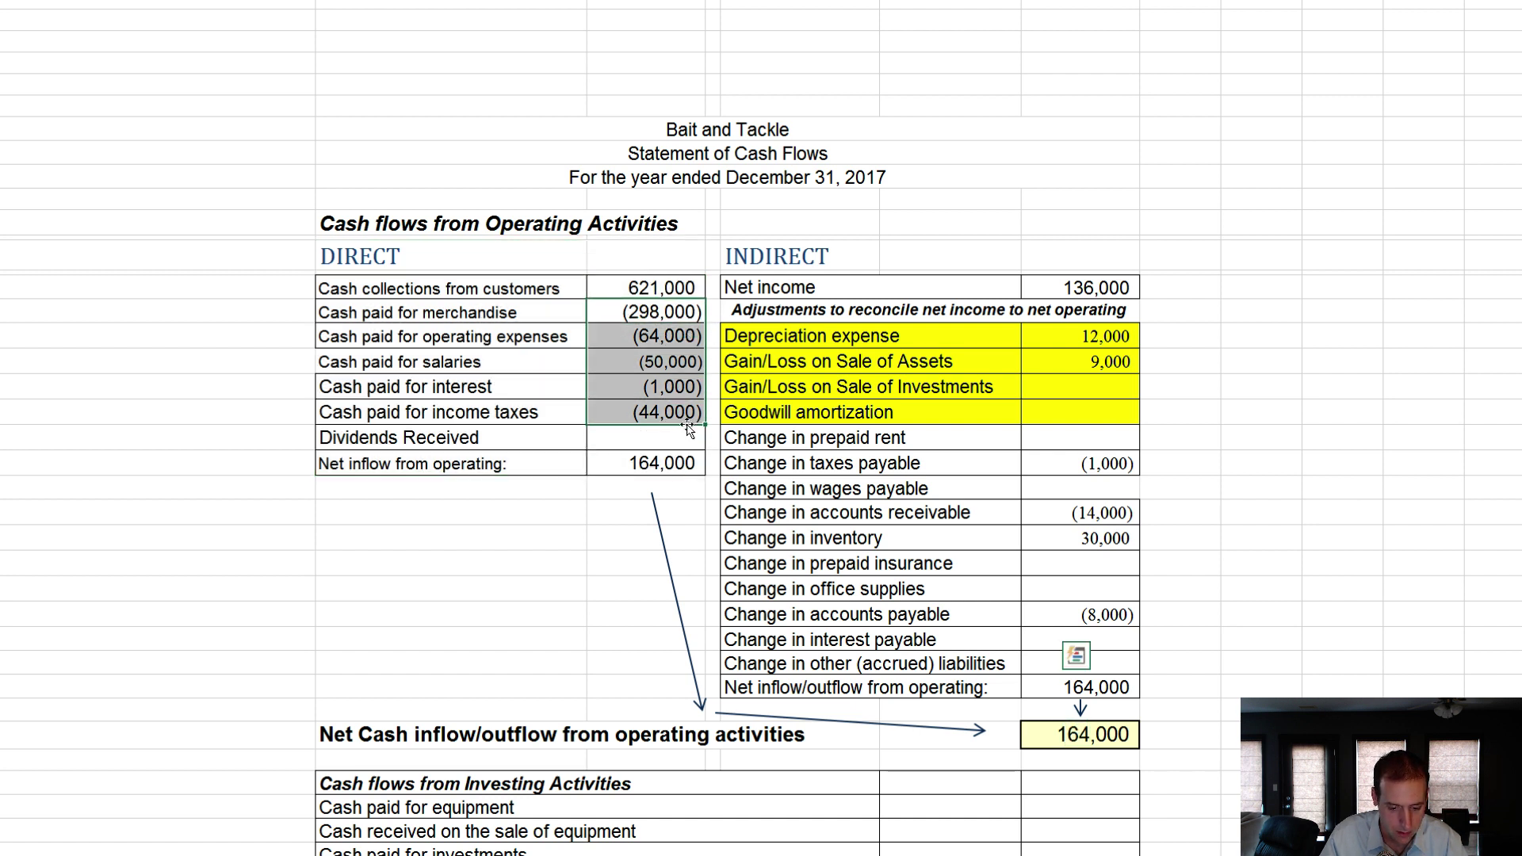
left_click(1125, 288)
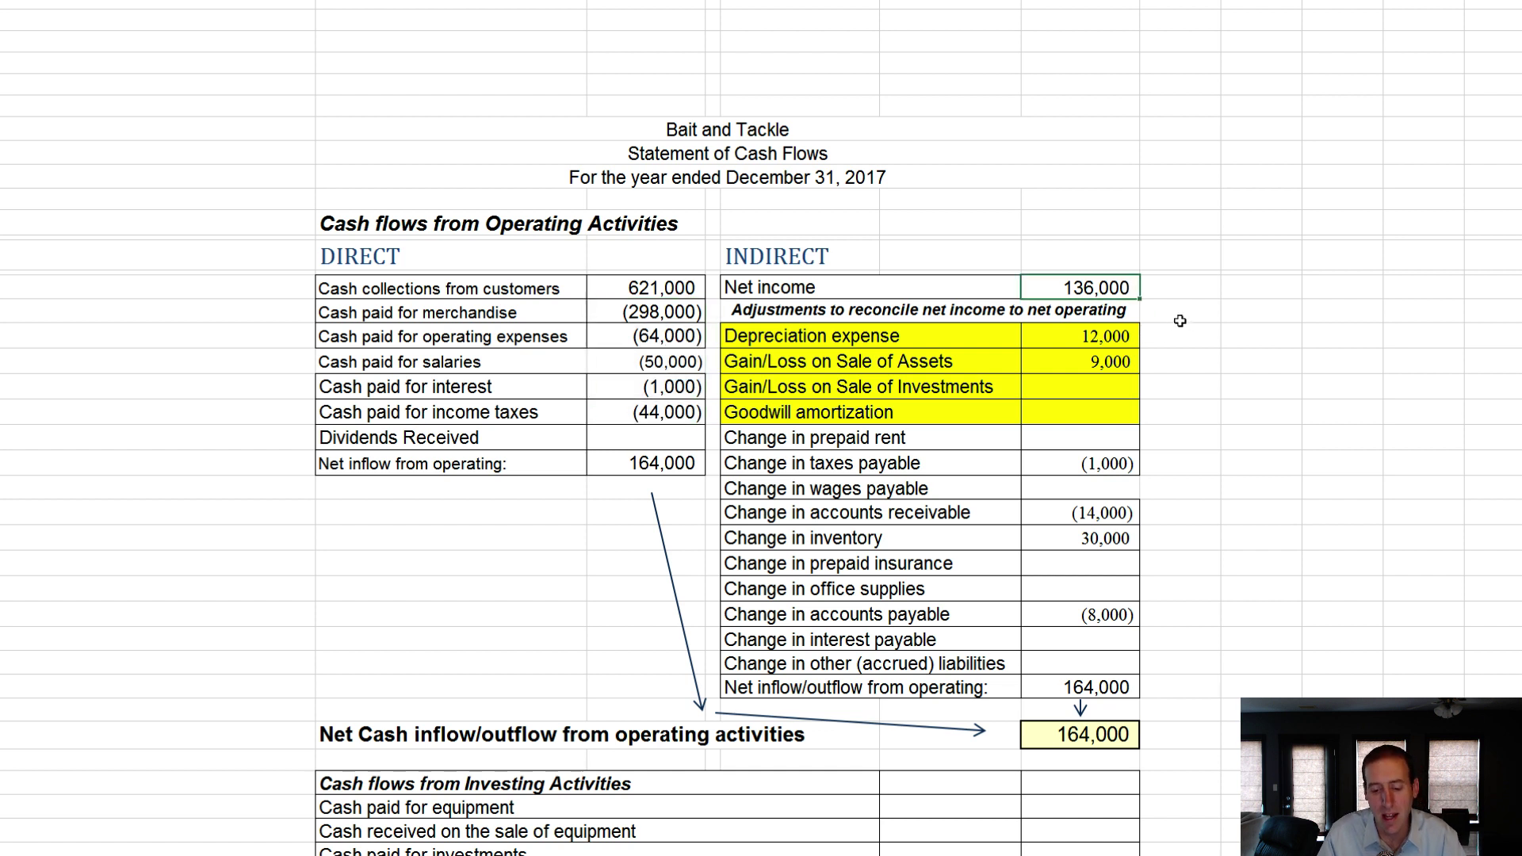
left_click_drag(1106, 343, 1124, 652)
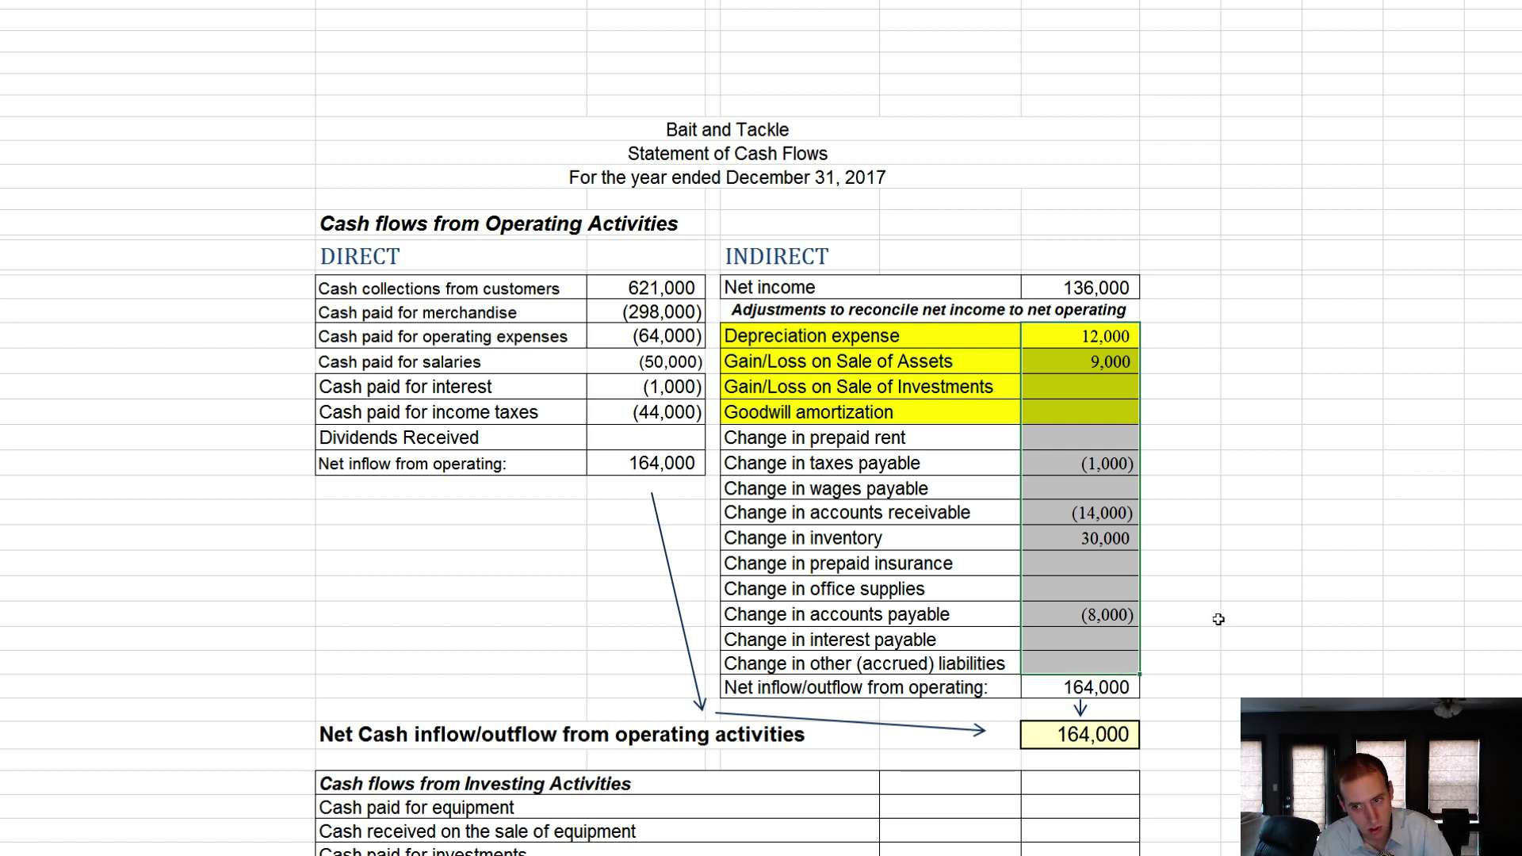
left_click_drag(813, 292, 1081, 686)
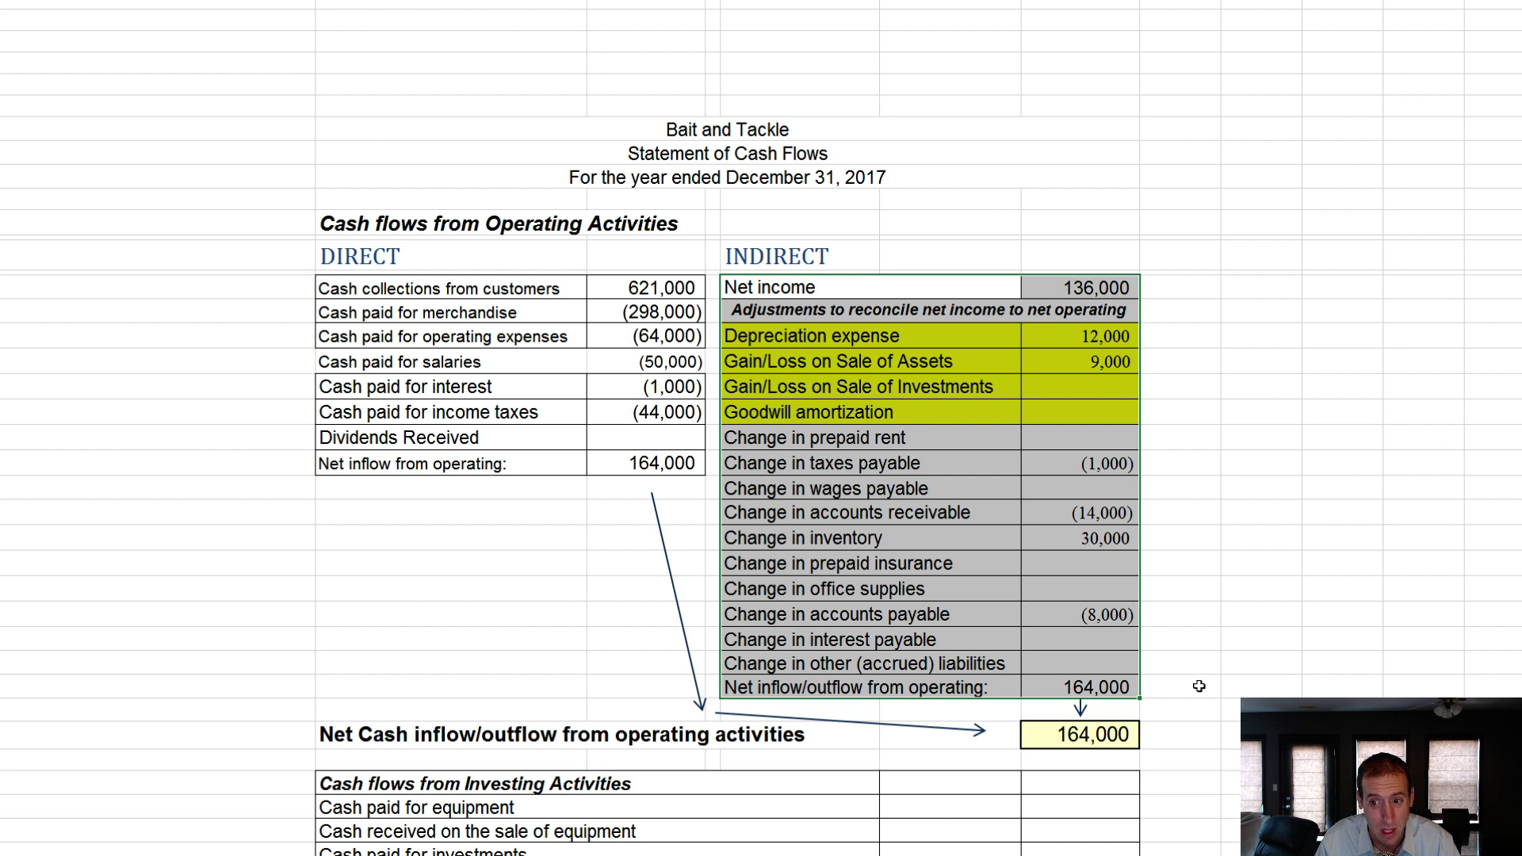
left_click_drag(468, 290, 637, 466)
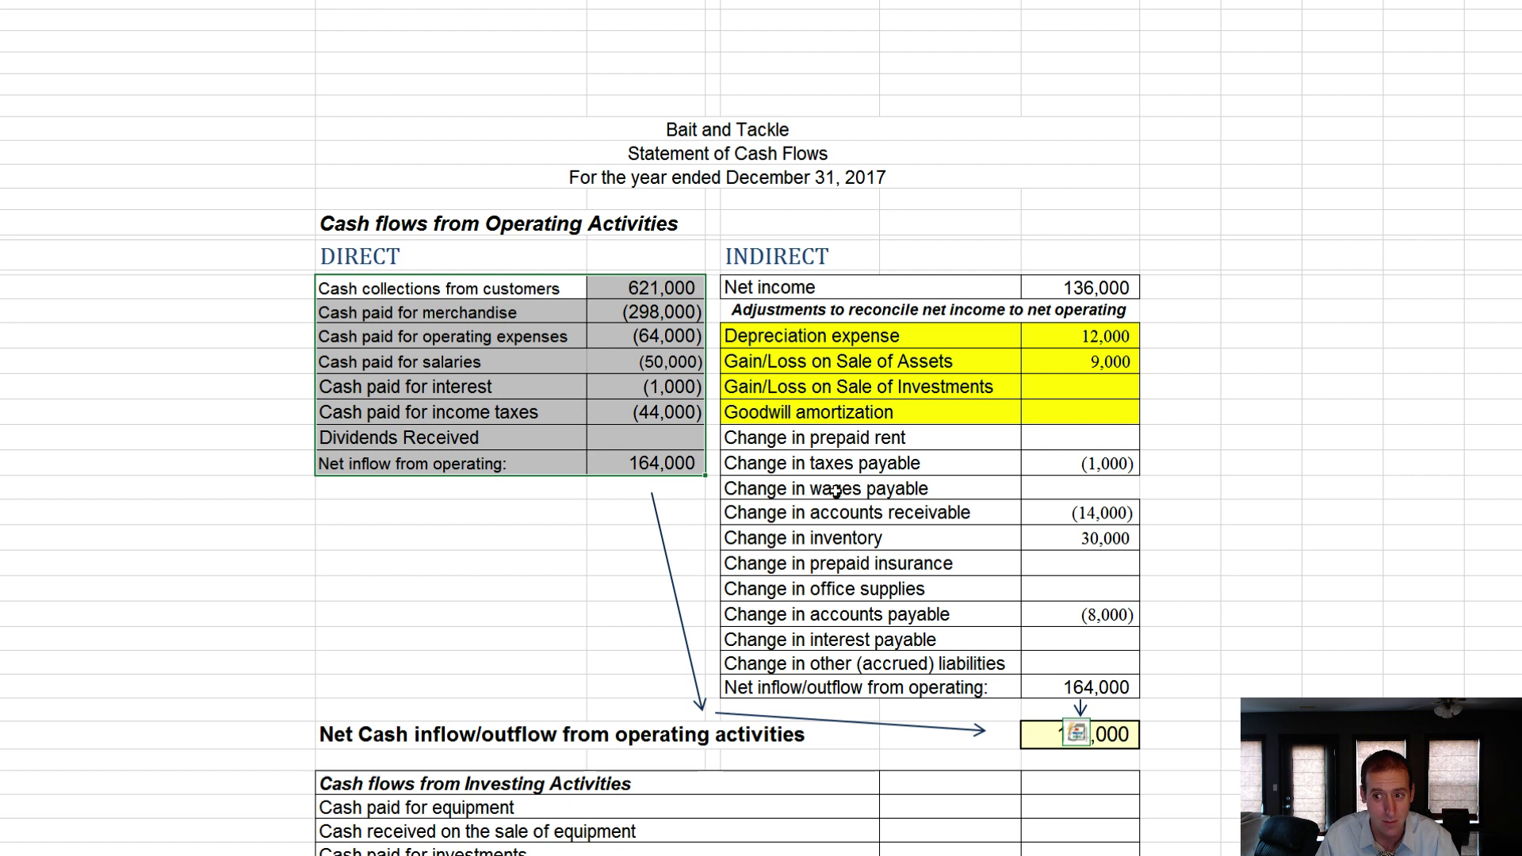
left_click_drag(954, 390, 951, 413)
left_click_drag(485, 291, 702, 464)
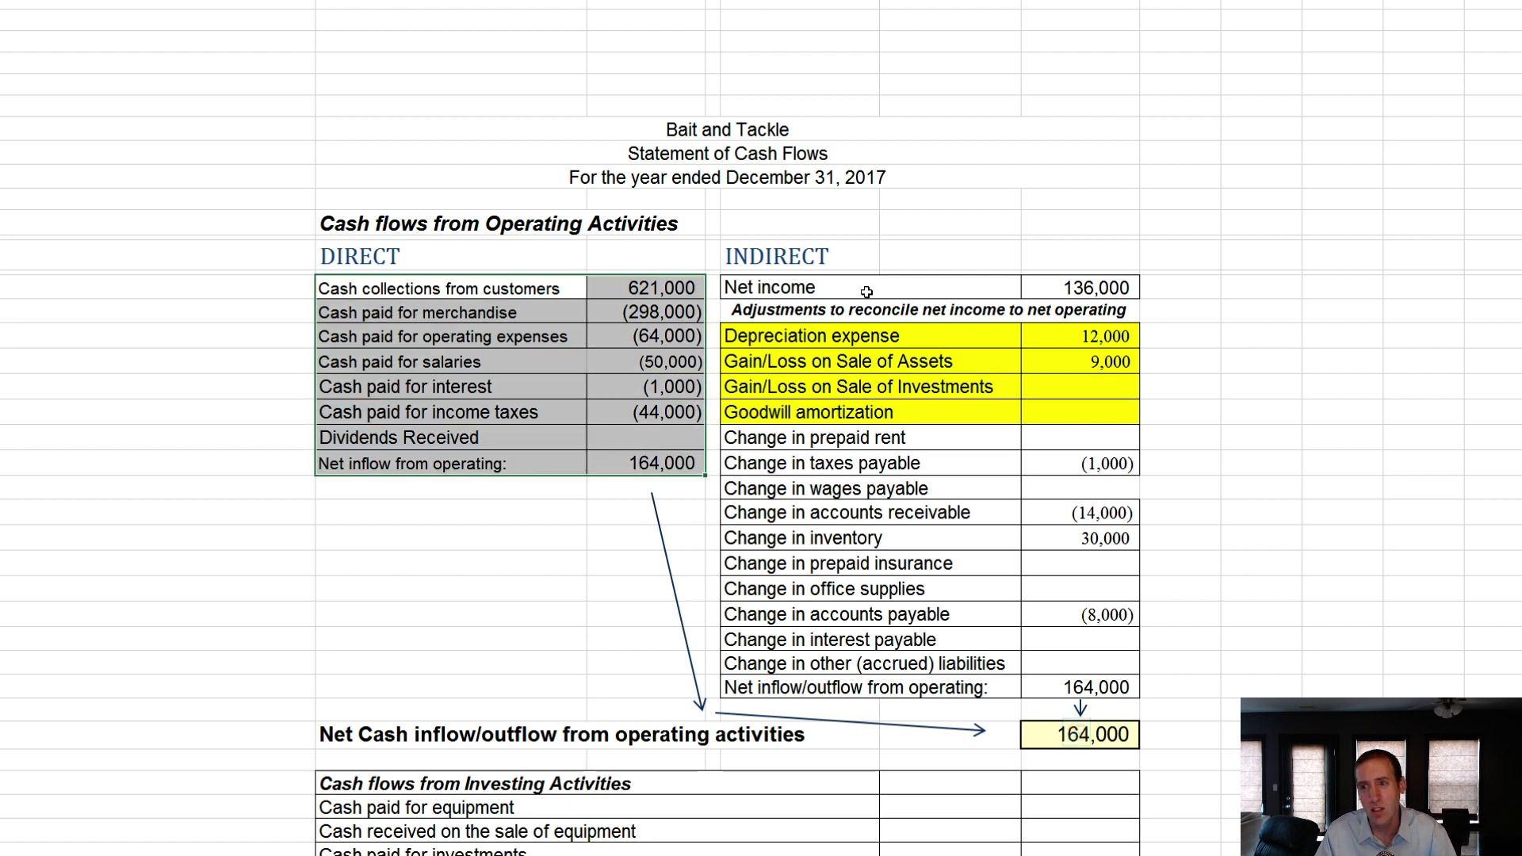